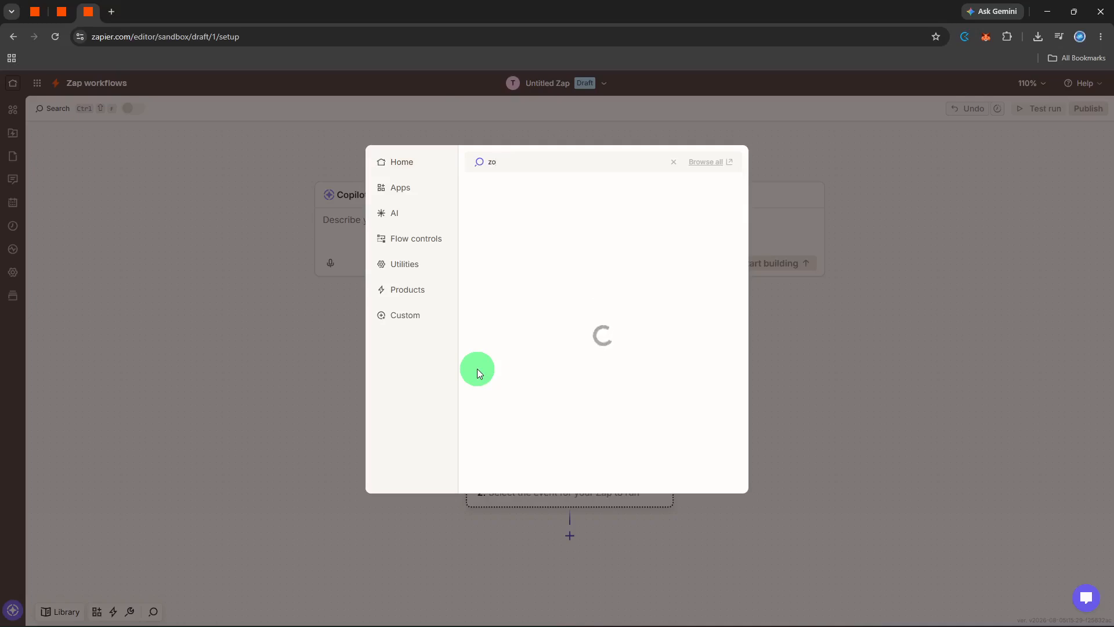
Step: Set Zoom as the trigger app with New Meeting Registrant as the trigger event
{"action": "type", "text": "om"}
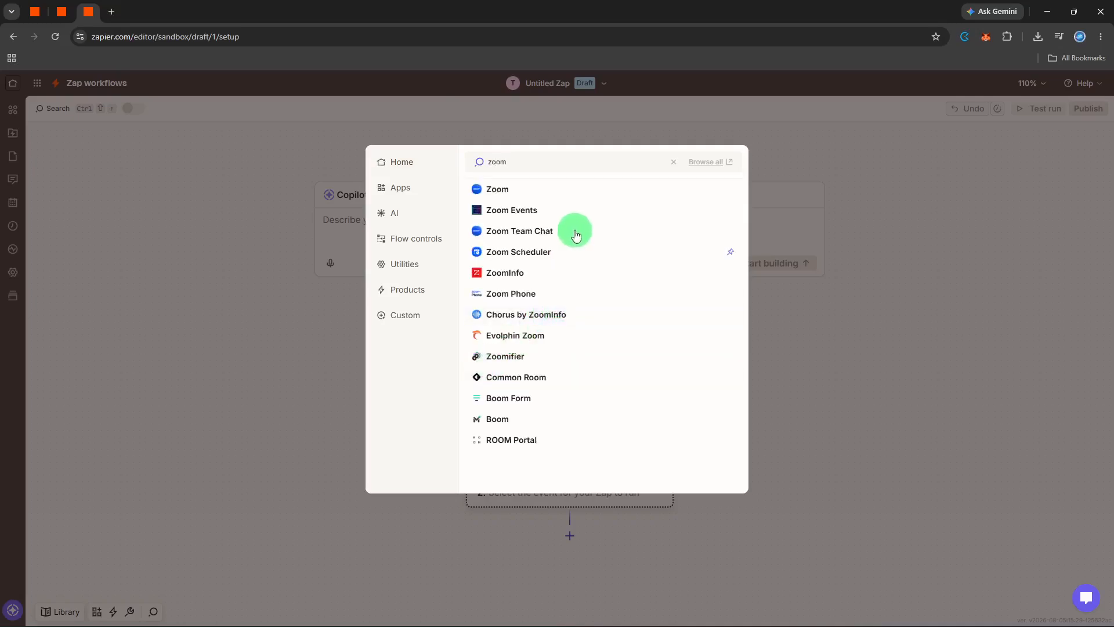
{"action": "left_click", "coordinate": [582, 189]}
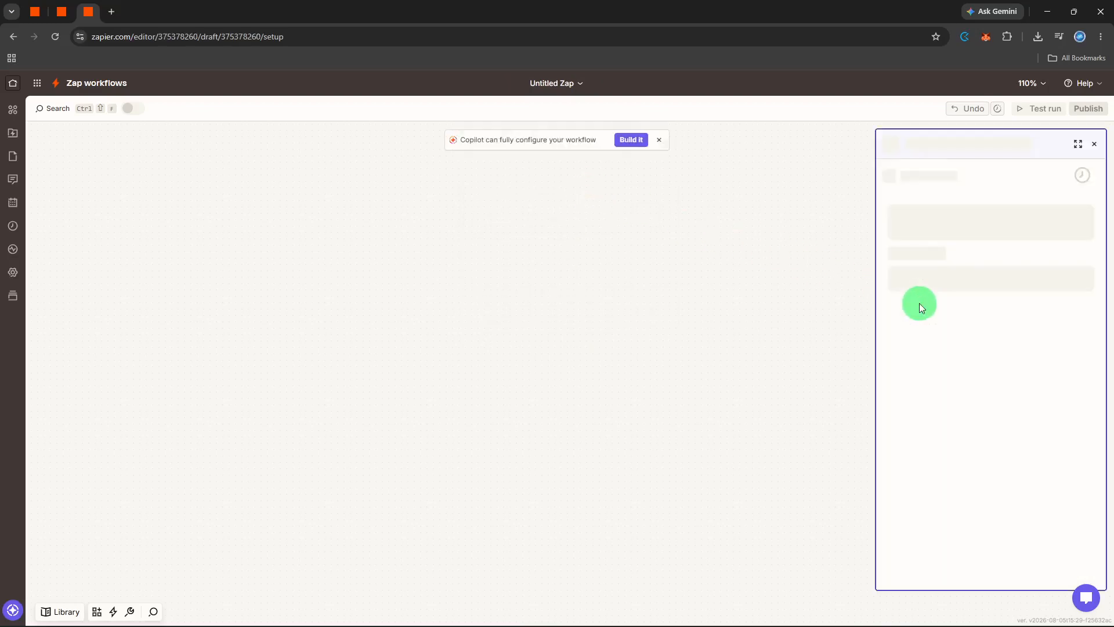
{"action": "left_click", "coordinate": [945, 263]}
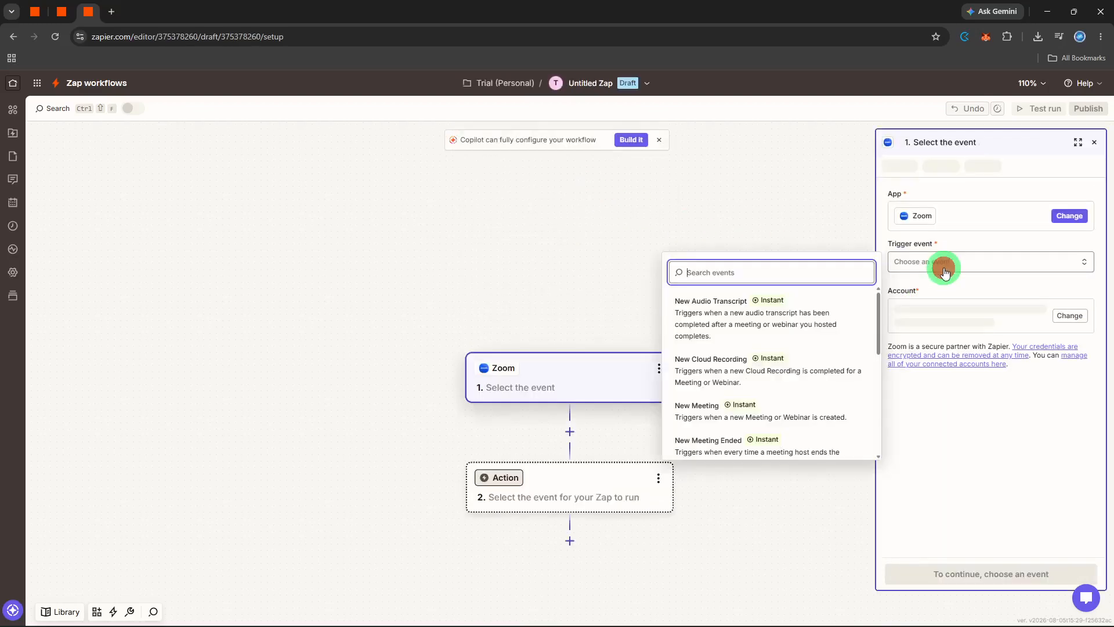
{"action": "scroll", "coordinate": [753, 423], "scroll_direction": "down", "scroll_amount": 1}
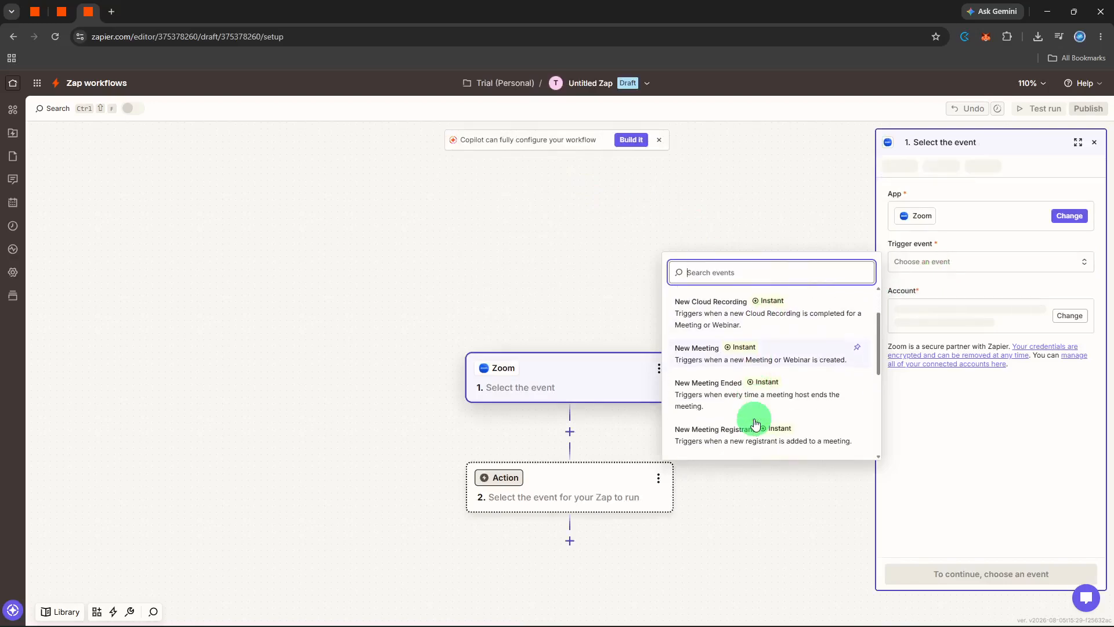
{"action": "left_click", "coordinate": [765, 439]}
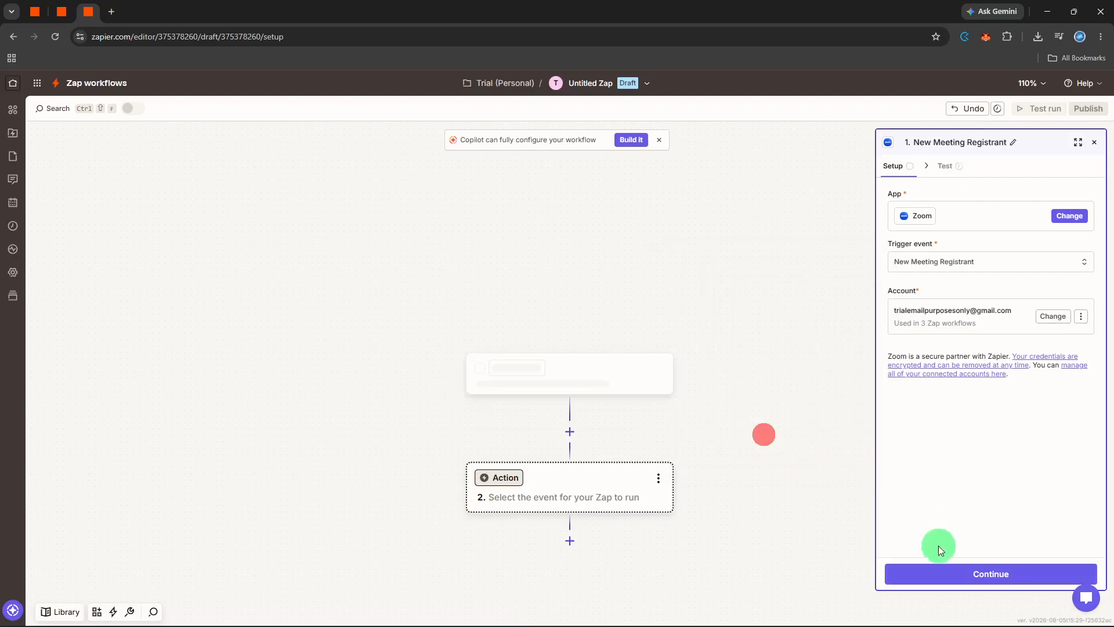
{"action": "left_click", "coordinate": [944, 572]}
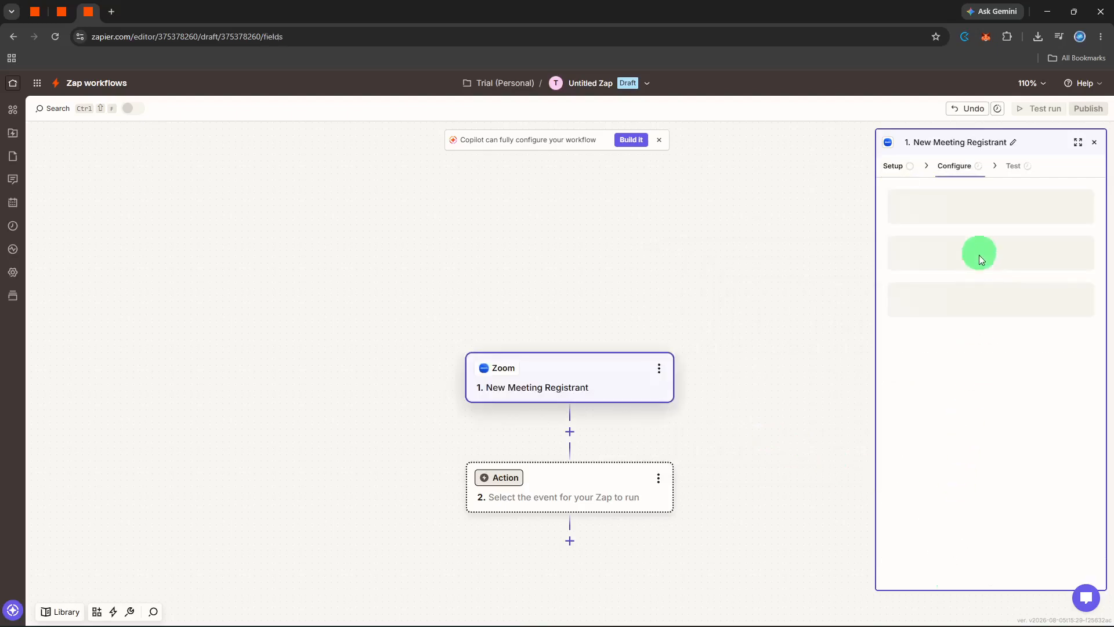
Step: Choose Trial's Zoom Meeting as the trigger's upcoming meeting and continue to testing
{"action": "left_click", "coordinate": [966, 212]}
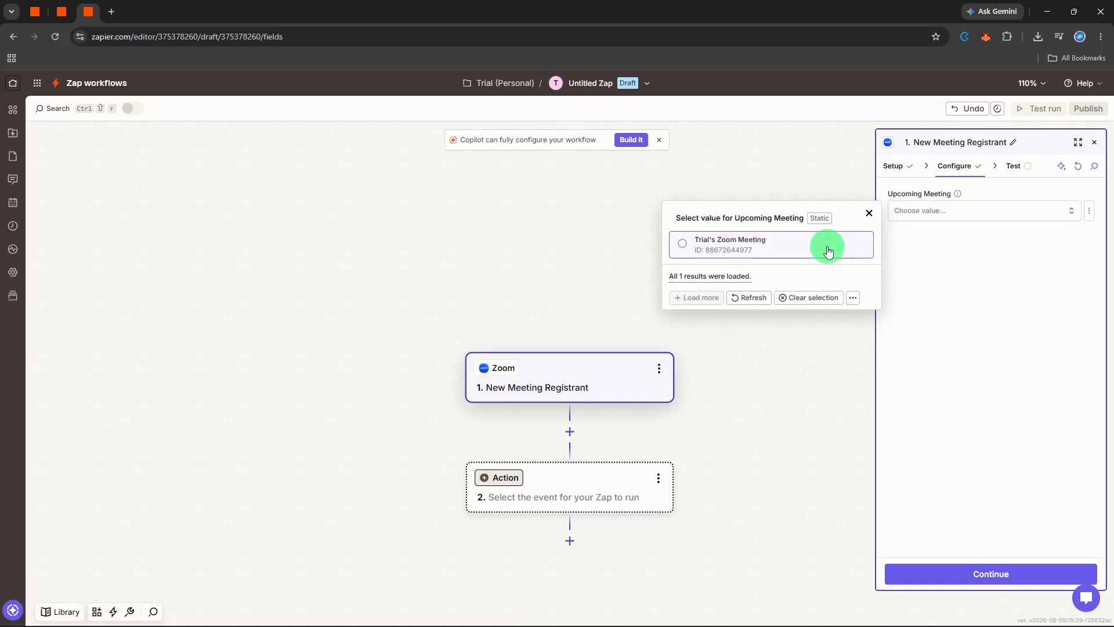
{"action": "left_click", "coordinate": [828, 246]}
{"action": "left_click", "coordinate": [981, 572]}
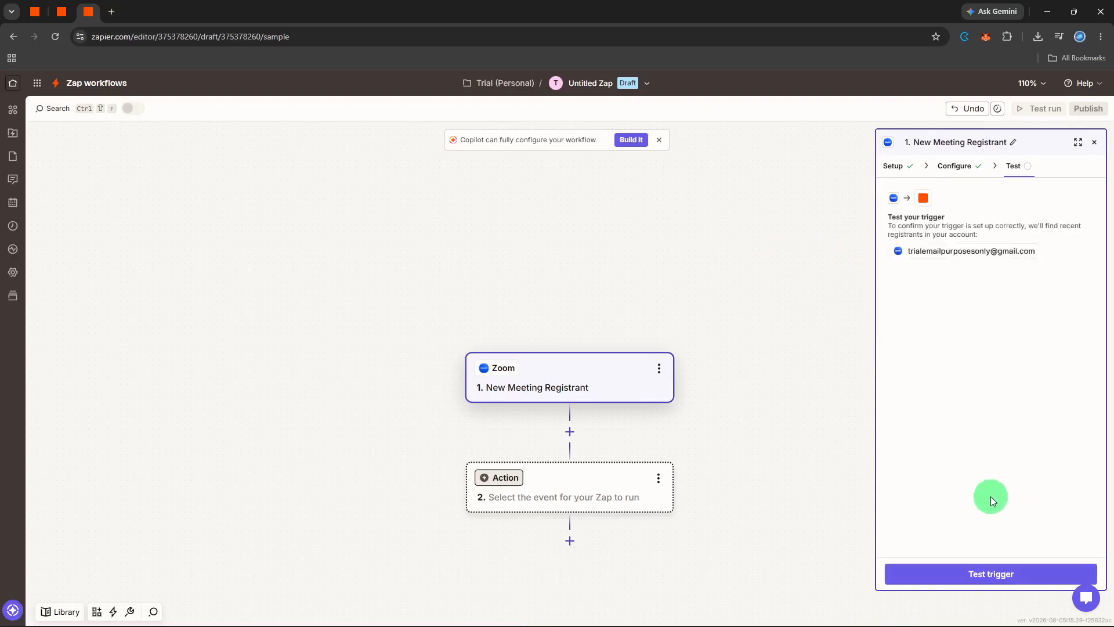
Step: Test the New Meeting Registrant trigger to get a sample registrant record, and continue to the action step
{"action": "left_click", "coordinate": [982, 576]}
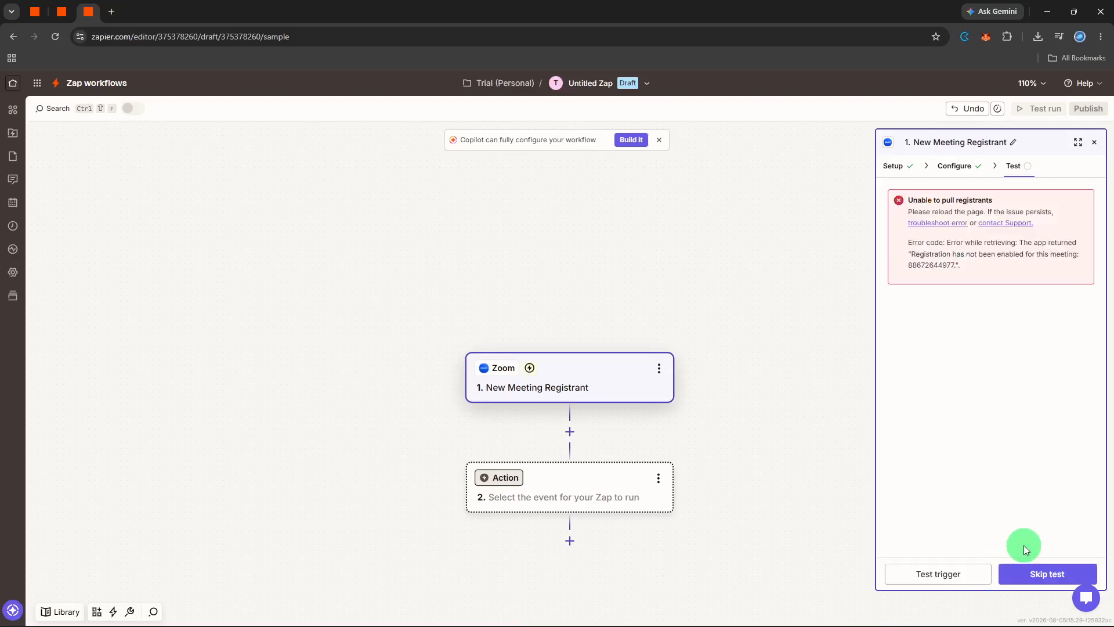
{"action": "left_click", "coordinate": [1036, 572]}
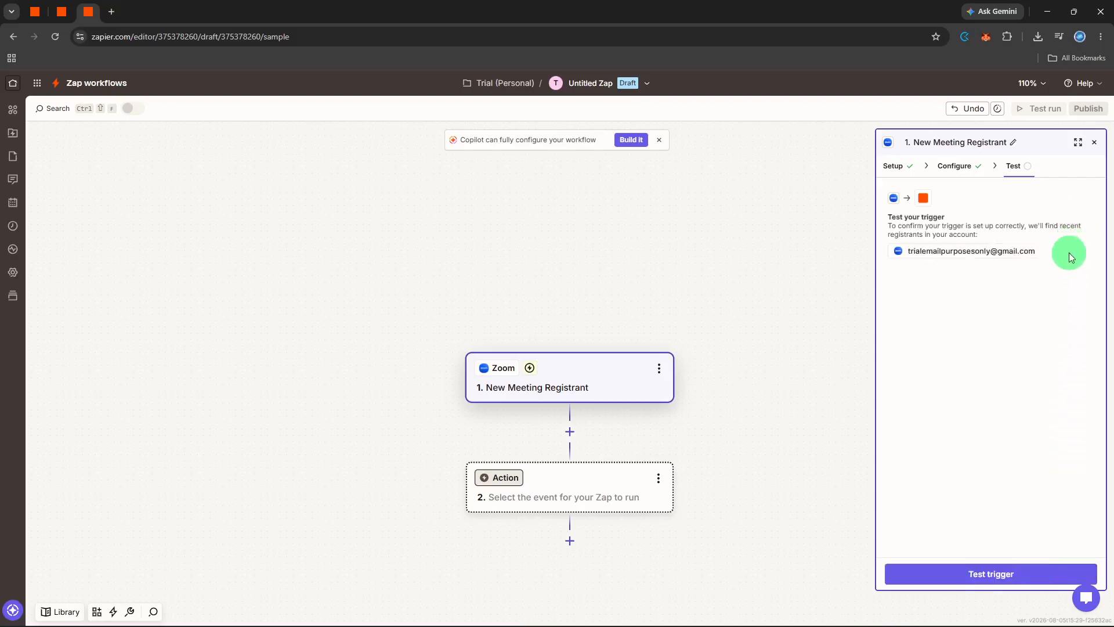
{"action": "left_click", "coordinate": [993, 569]}
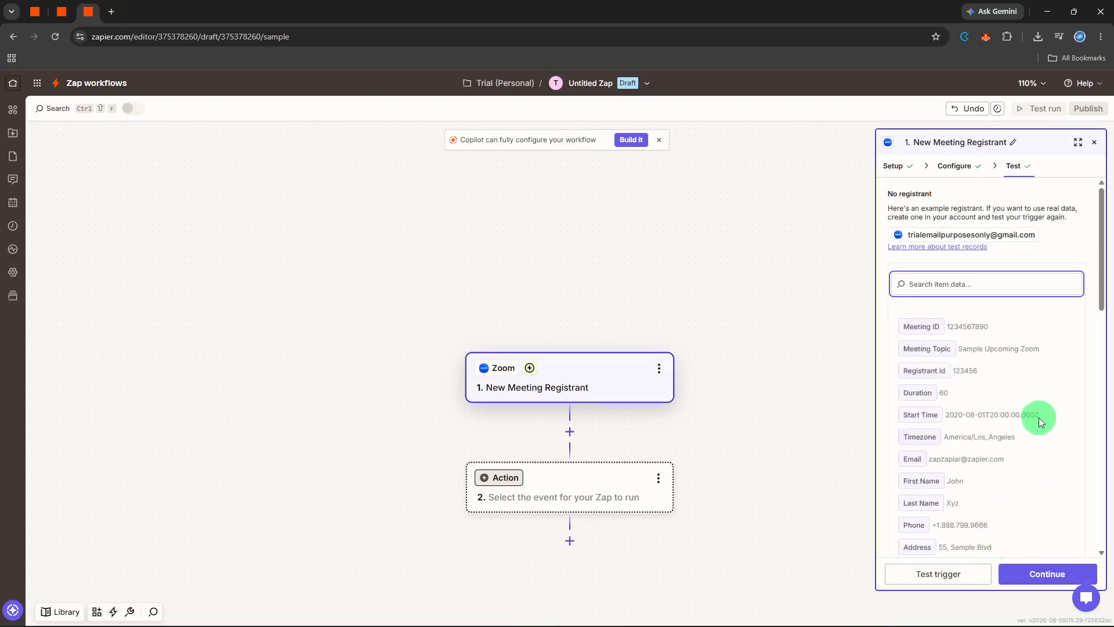
{"action": "scroll", "coordinate": [1022, 390], "scroll_direction": "down", "scroll_amount": 3}
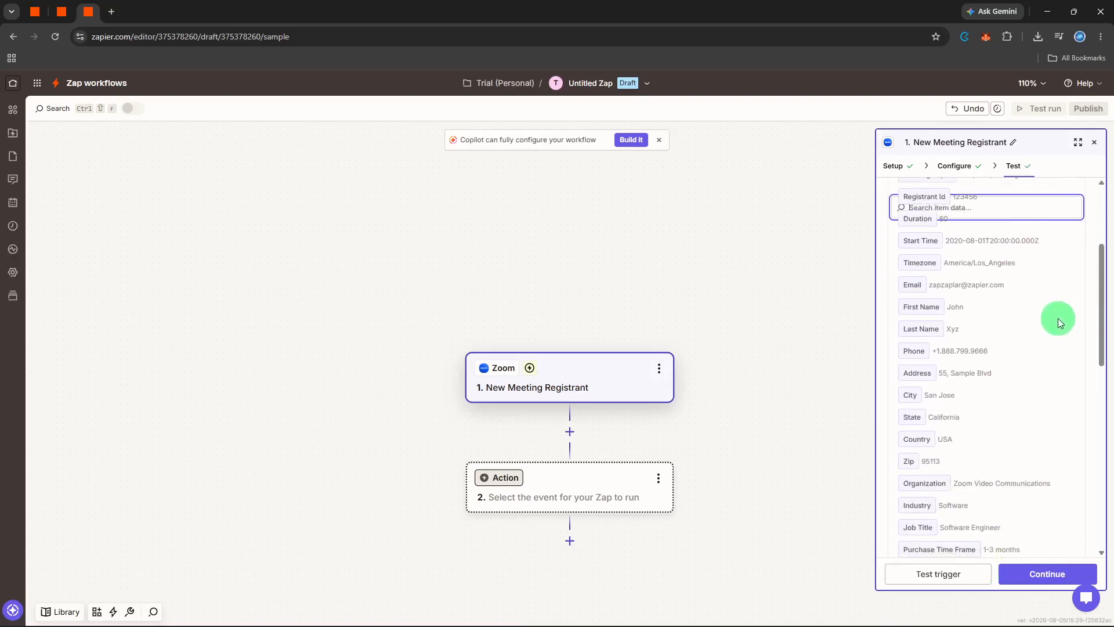
{"action": "left_click", "coordinate": [1036, 573]}
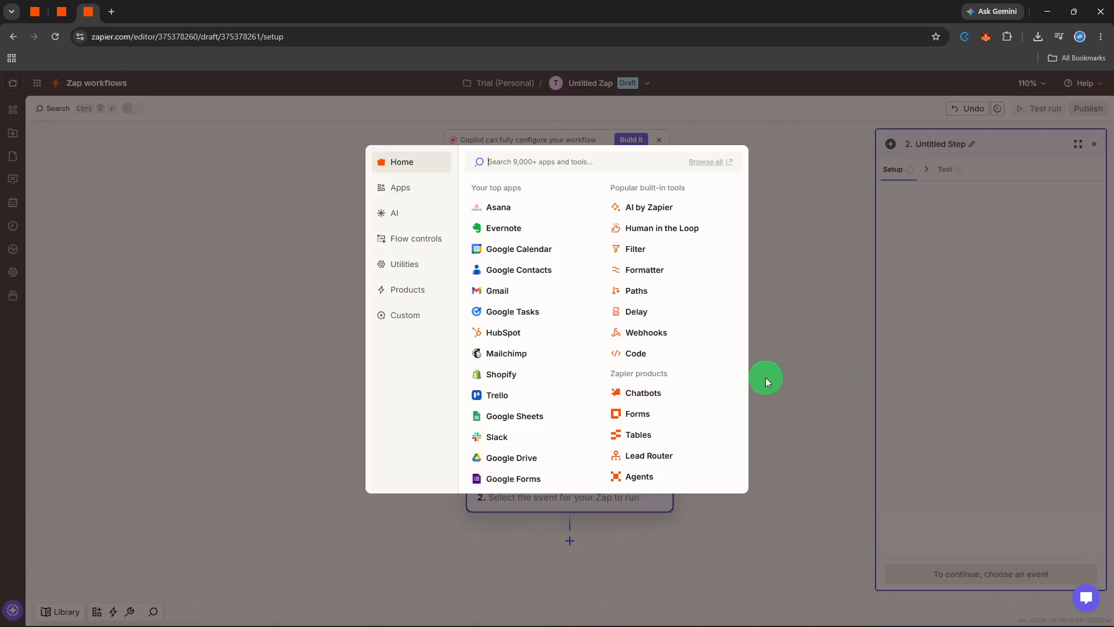
Step: Set HubSpot as the action app with Update Contact as the action event, and continue to its field configuration
{"action": "left_click", "coordinate": [556, 332]}
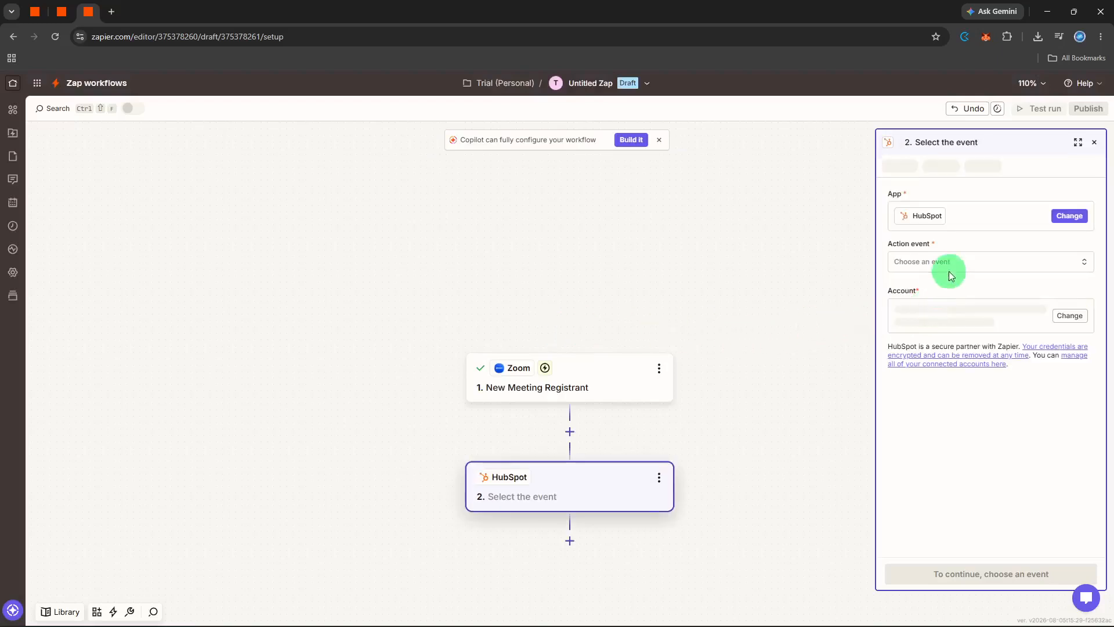
{"action": "left_click", "coordinate": [954, 264]}
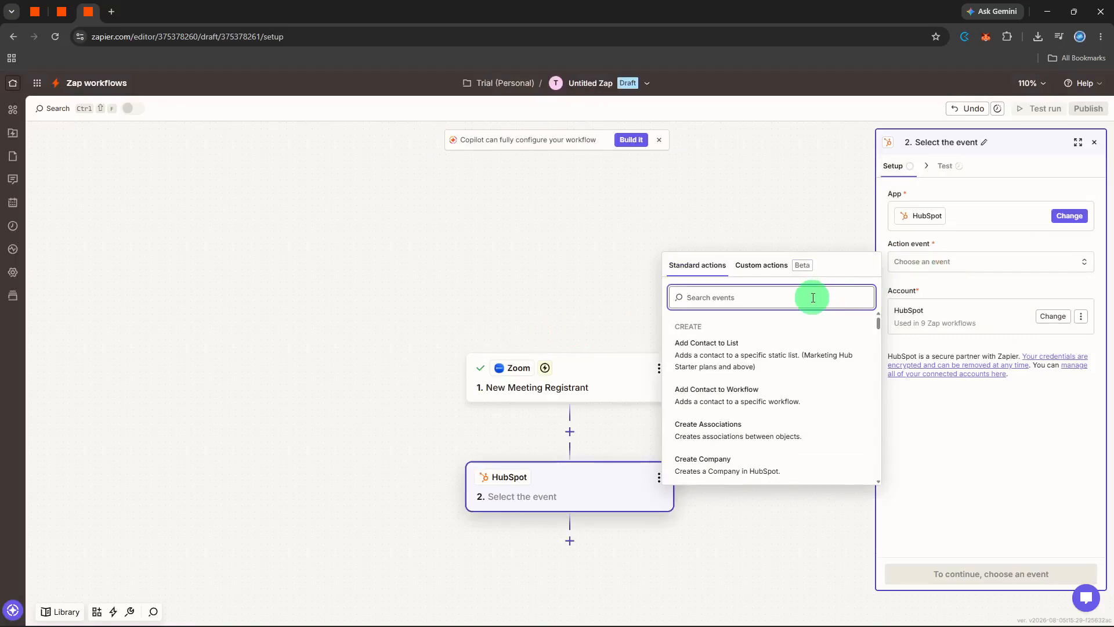
{"action": "type", "text": "up"}
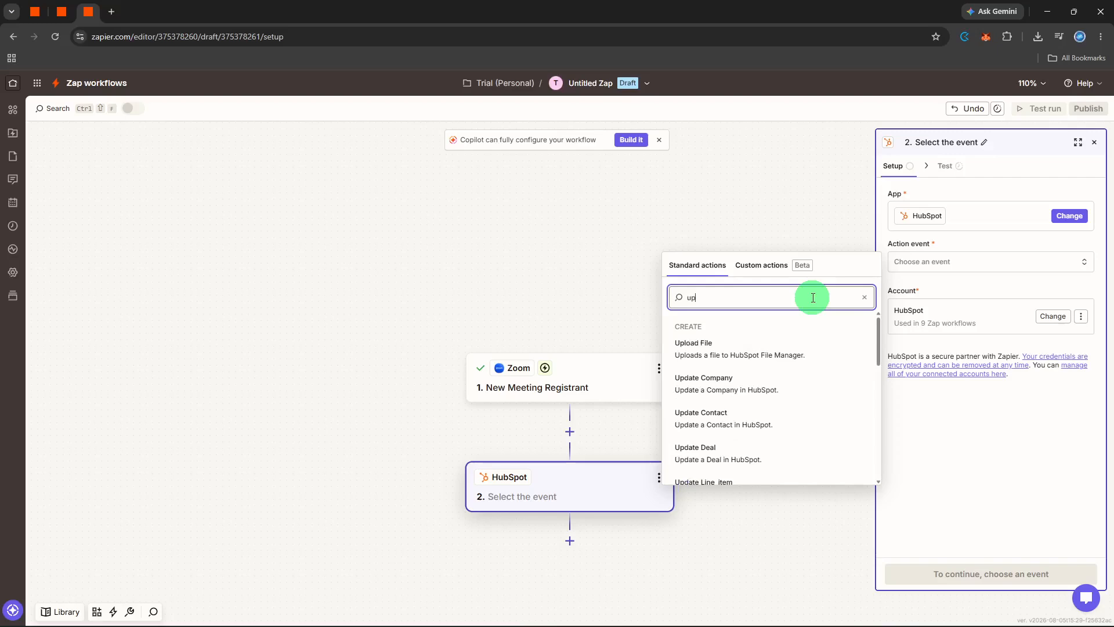
{"action": "type", "text": "da"}
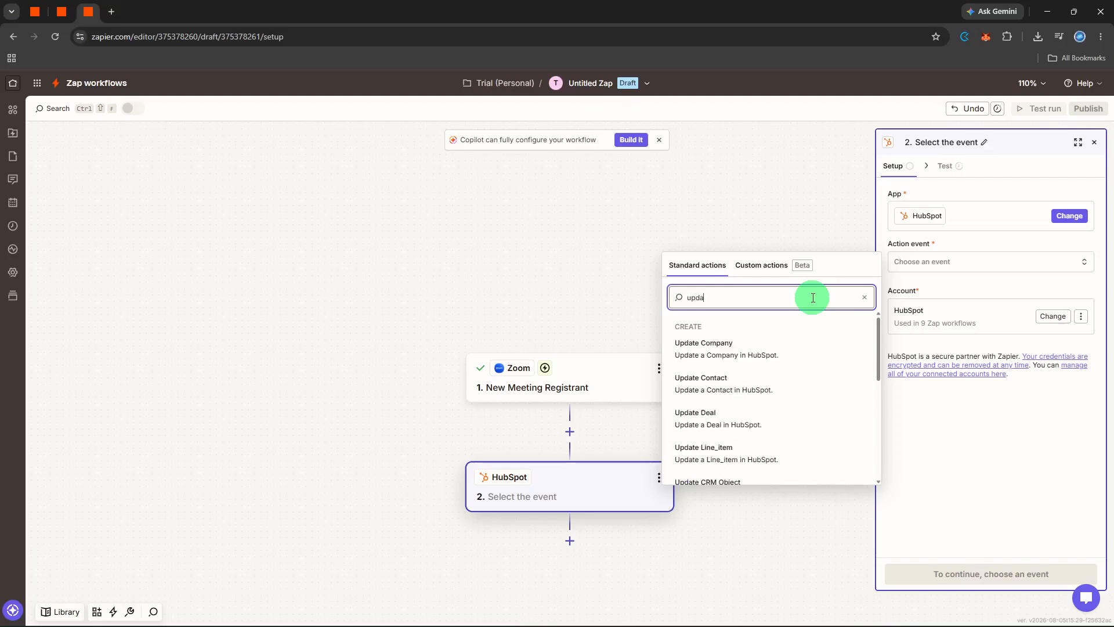
{"action": "left_click", "coordinate": [776, 384]}
{"action": "left_click", "coordinate": [956, 568]}
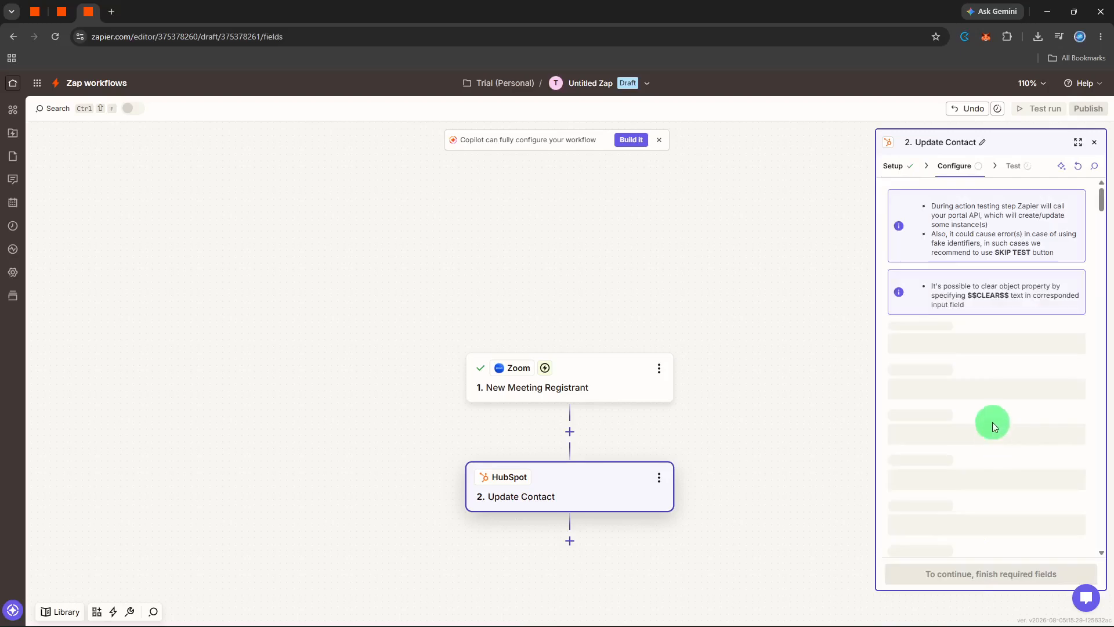
Step: Map the HubSpot Object ID field to the Job Title value from the Zoom registrant
{"action": "left_click", "coordinate": [963, 348]}
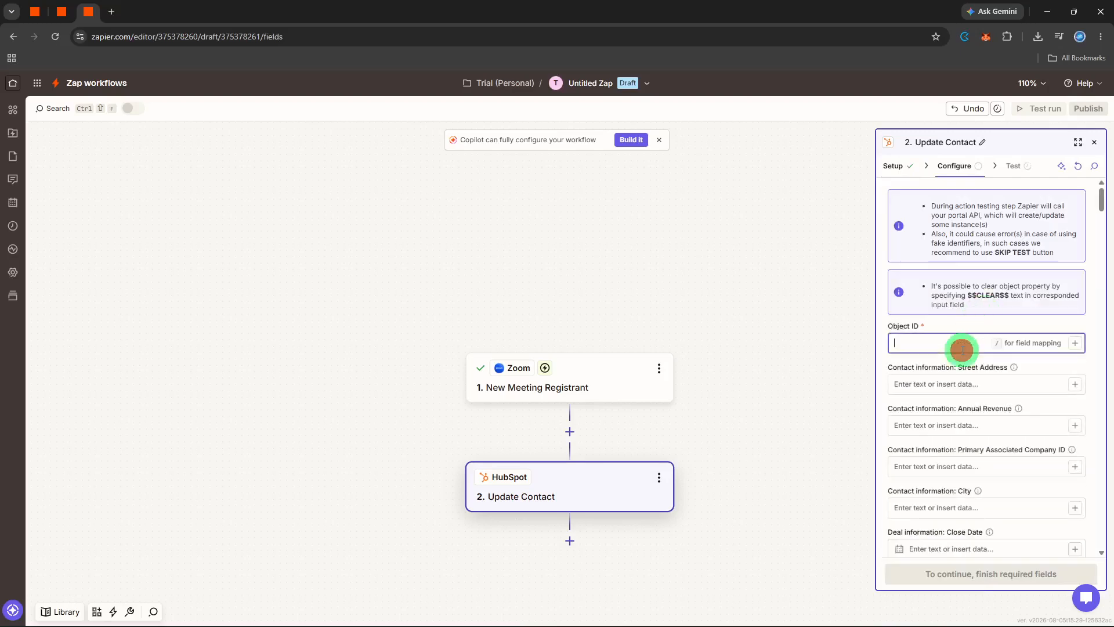
{"action": "left_click", "coordinate": [1074, 343]}
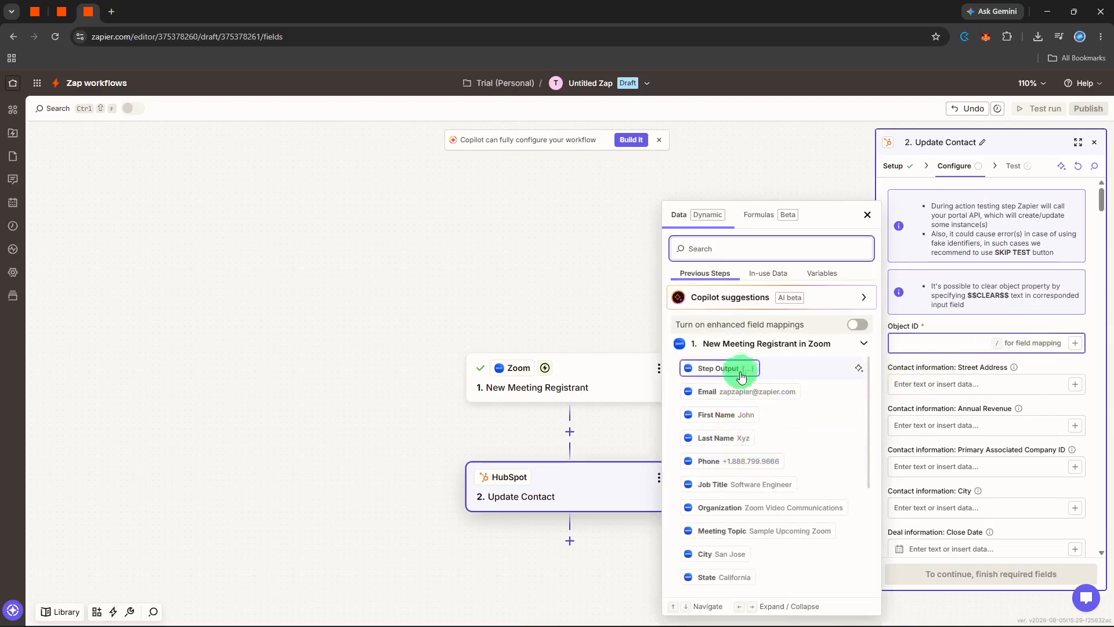
{"action": "scroll", "coordinate": [760, 432], "scroll_direction": "down", "scroll_amount": 1}
{"action": "scroll", "coordinate": [762, 437], "scroll_direction": "down", "scroll_amount": 2}
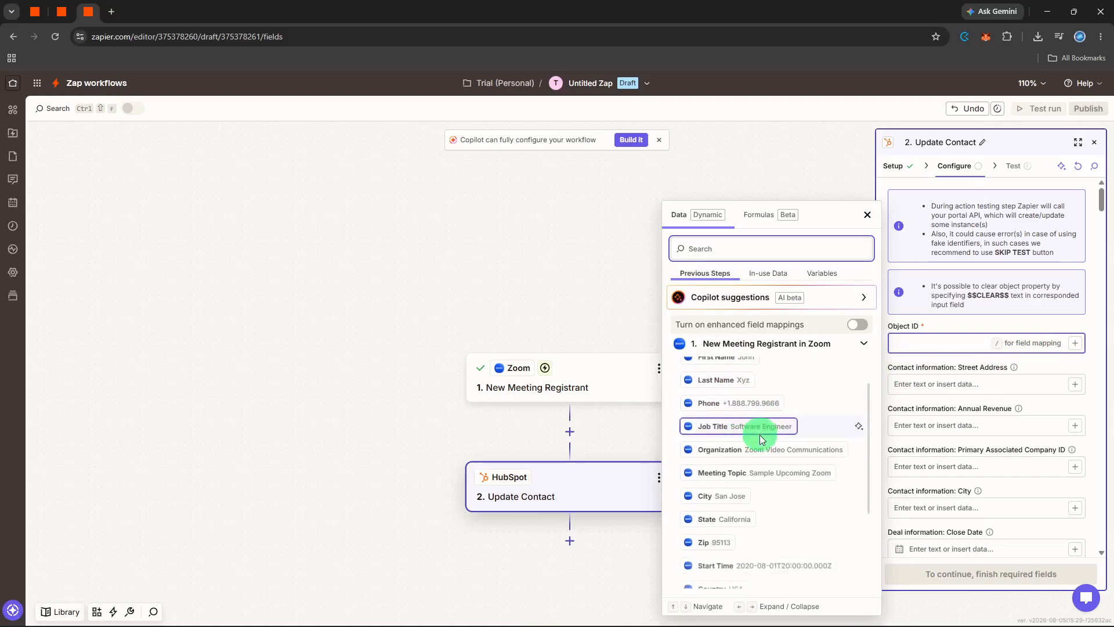
{"action": "left_click", "coordinate": [766, 426]}
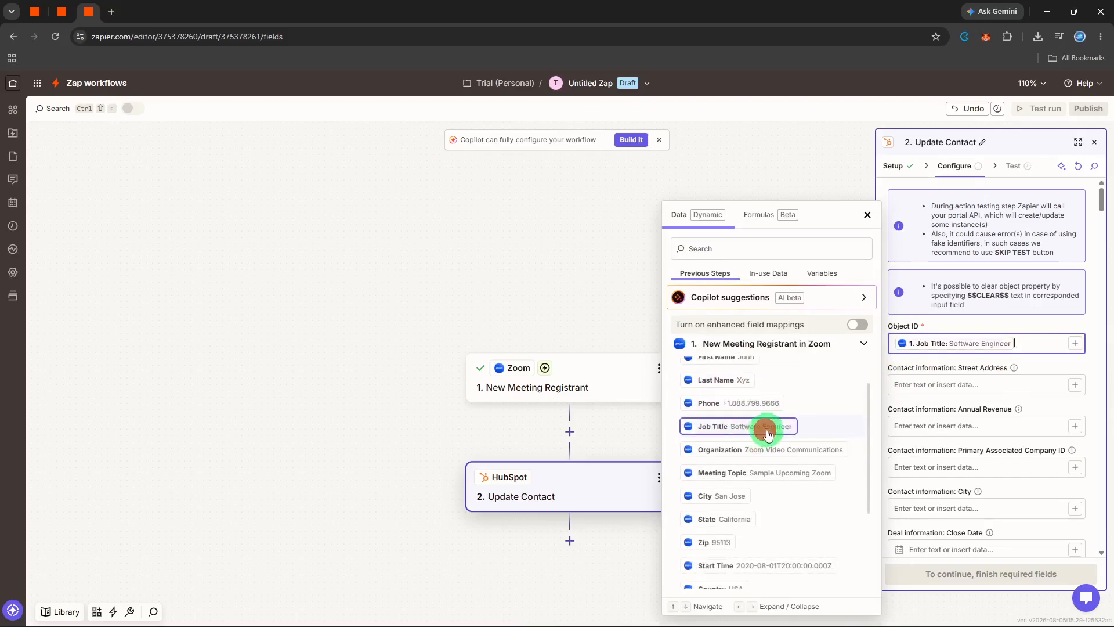
{"action": "left_click", "coordinate": [965, 388]}
Step: Map the contact's Email field to the Email value from the Zoom registrant
{"action": "scroll", "coordinate": [980, 429], "scroll_direction": "down", "scroll_amount": 3}
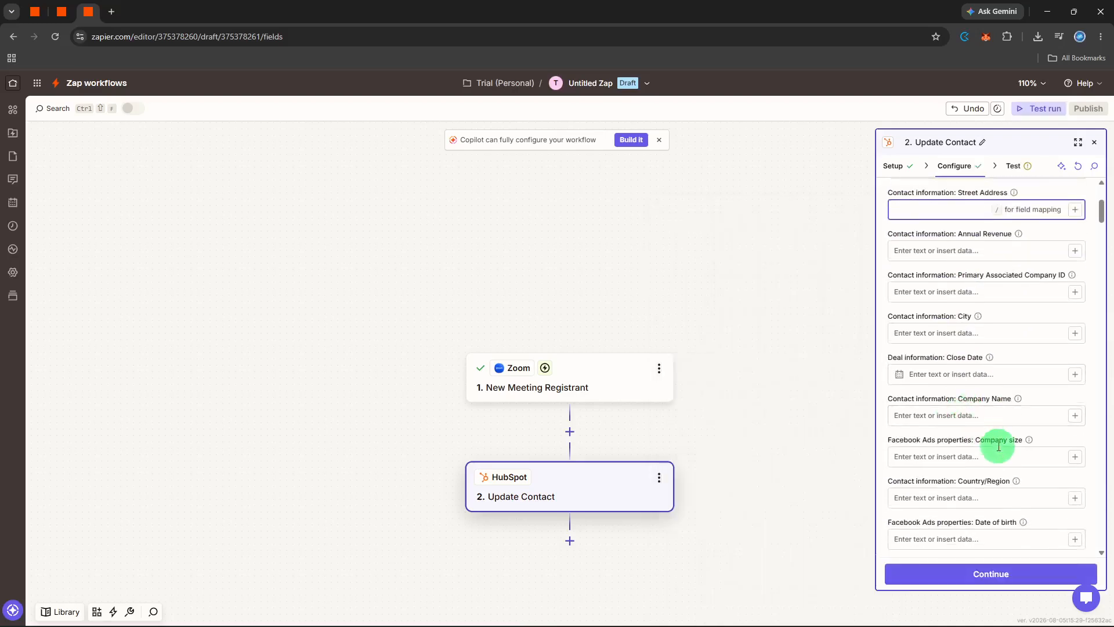
{"action": "scroll", "coordinate": [999, 450], "scroll_direction": "down", "scroll_amount": 2}
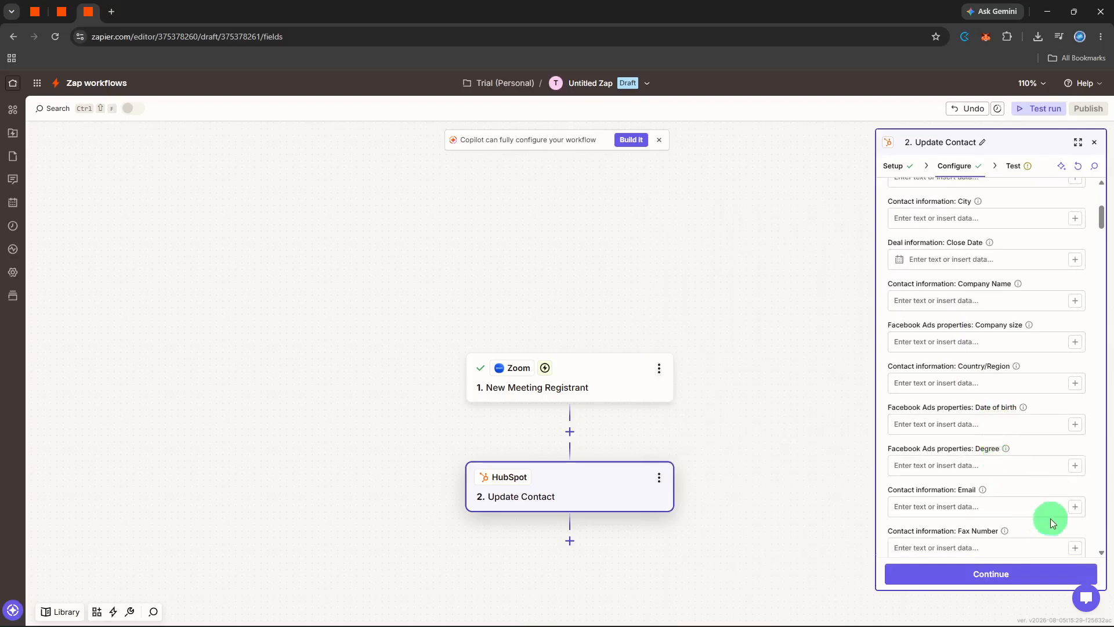
{"action": "left_click", "coordinate": [1074, 510]}
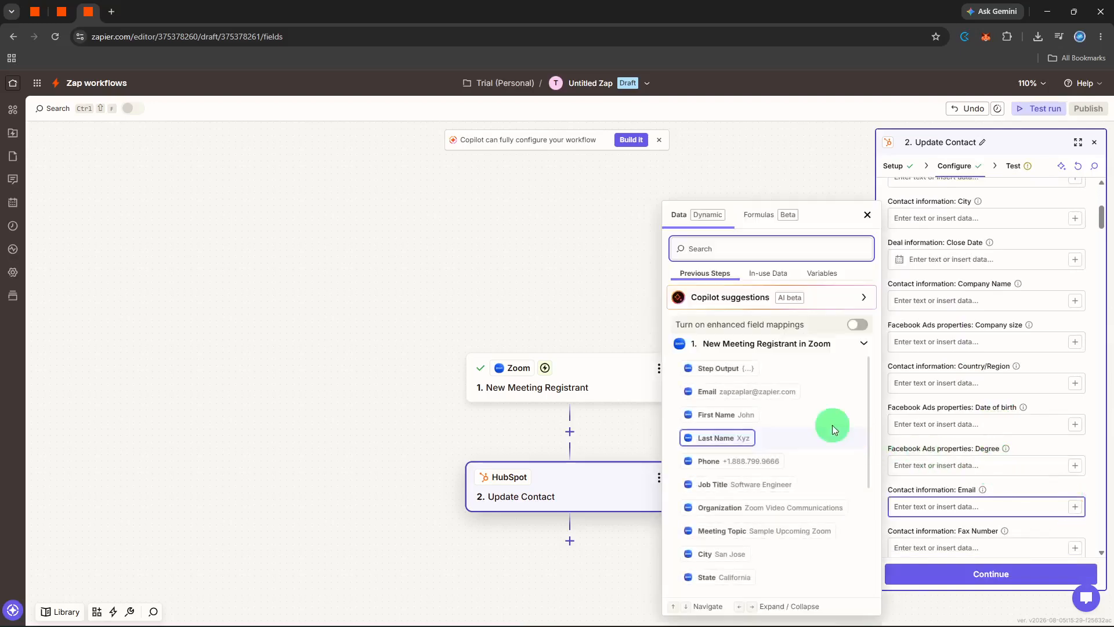
{"action": "left_click", "coordinate": [754, 393]}
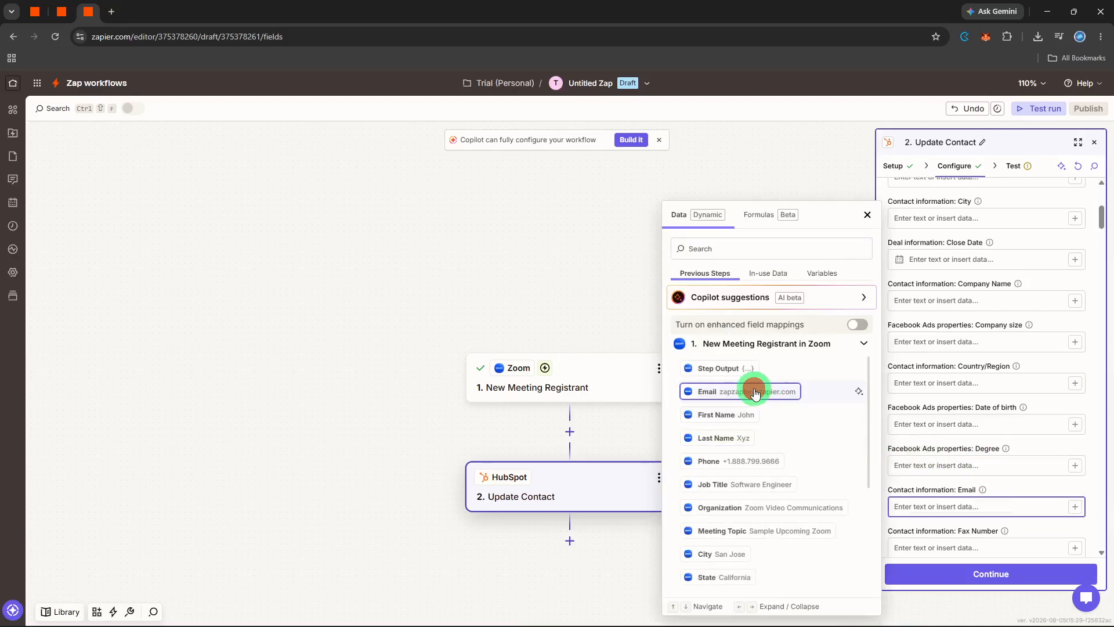
{"action": "left_click", "coordinate": [983, 489]}
Step: Map the contact's First Name field to the Zoom registrant's First Name and dismiss the Email field hint
{"action": "scroll", "coordinate": [983, 489], "scroll_direction": "down", "scroll_amount": 1}
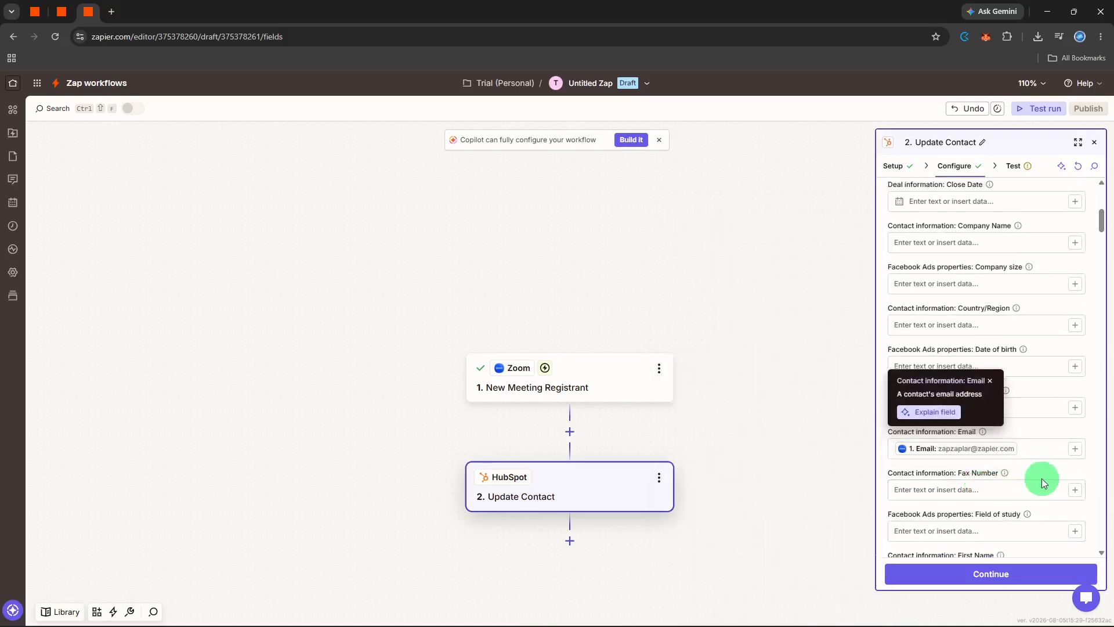
{"action": "scroll", "coordinate": [1031, 470], "scroll_direction": "down", "scroll_amount": 1}
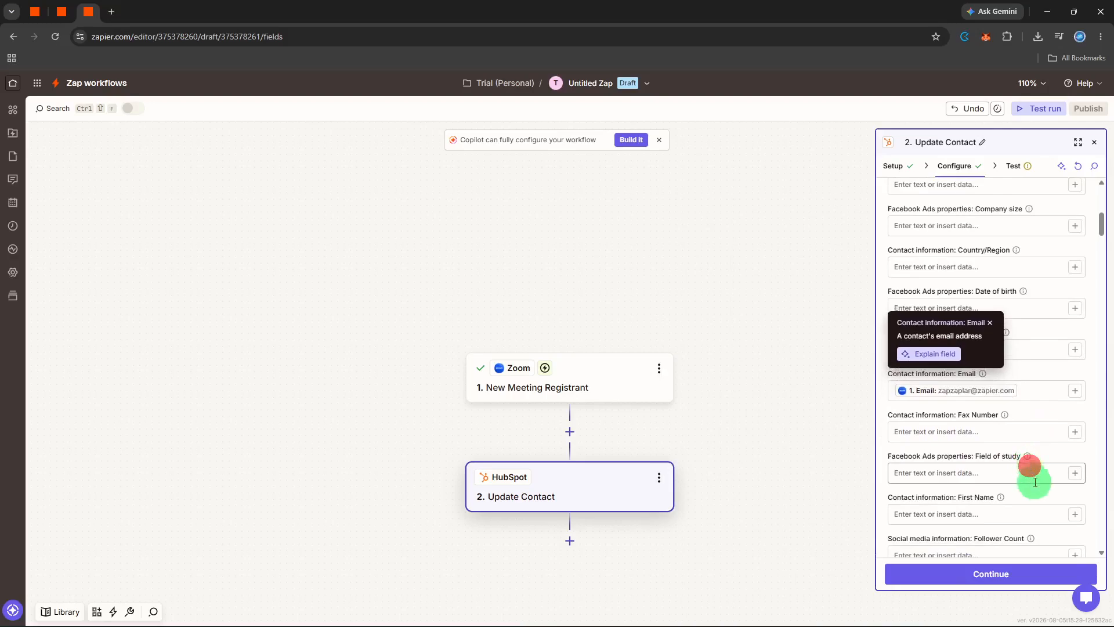
{"action": "left_click", "coordinate": [1073, 514]}
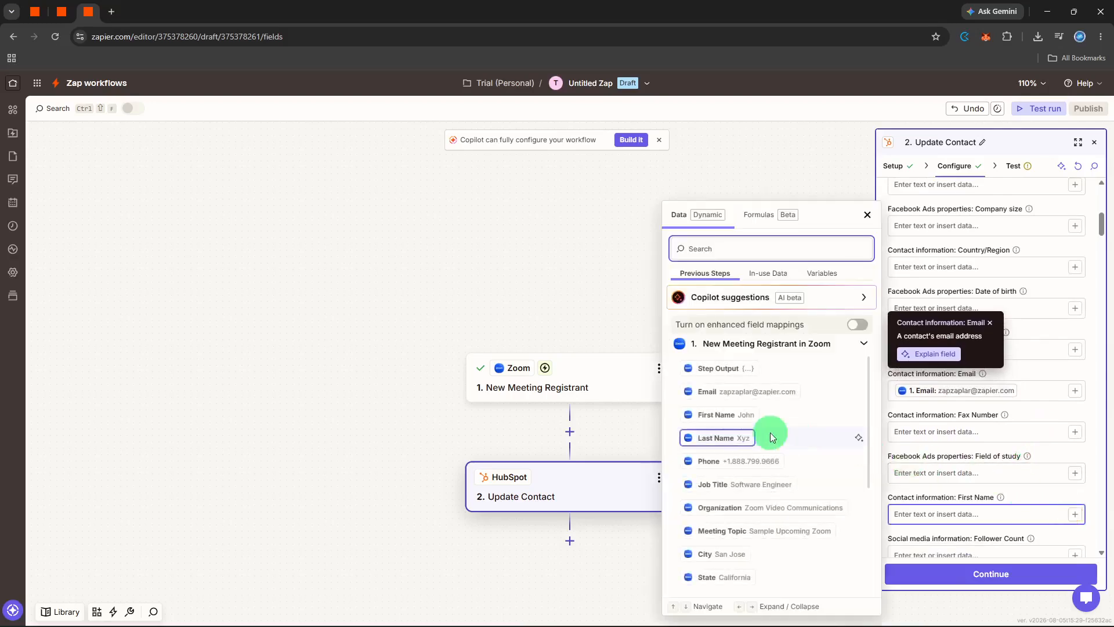
{"action": "left_click", "coordinate": [736, 416]}
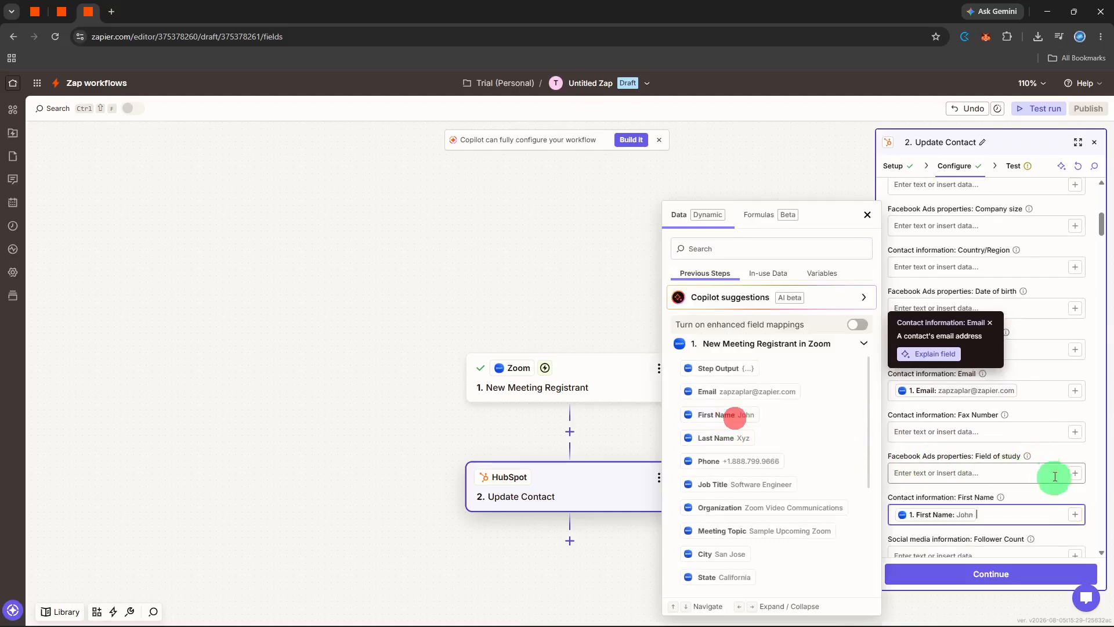
{"action": "left_click", "coordinate": [1044, 490]}
{"action": "left_click", "coordinate": [989, 321]}
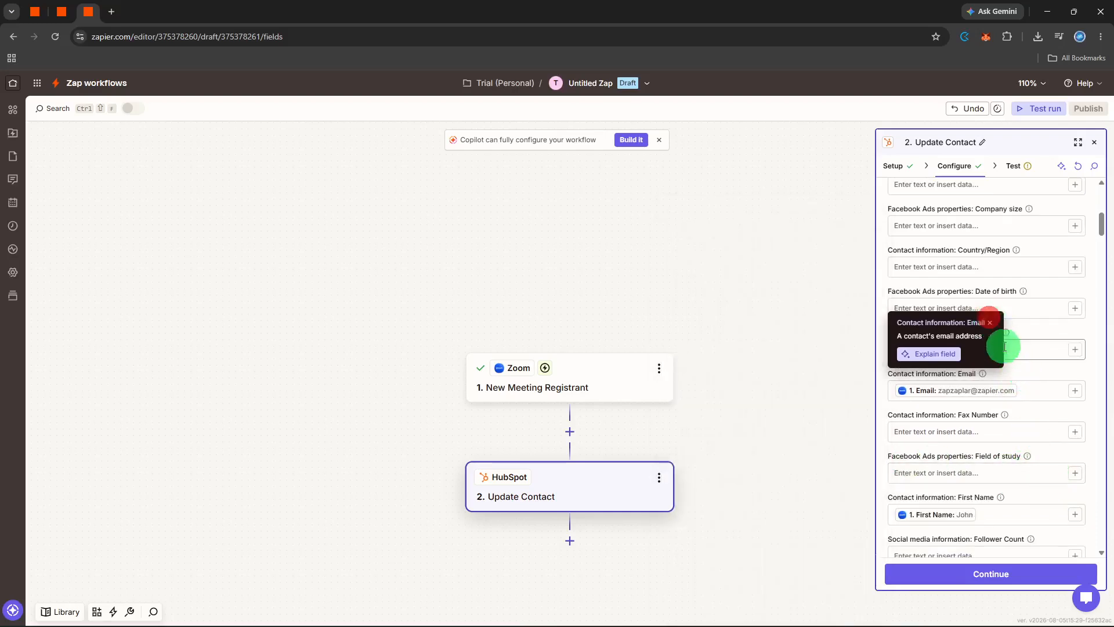
{"action": "left_click", "coordinate": [990, 321]}
Step: Map the contact's Company Name field to the Job Title value from the Zoom registrant
{"action": "scroll", "coordinate": [991, 324], "scroll_direction": "up", "scroll_amount": 1}
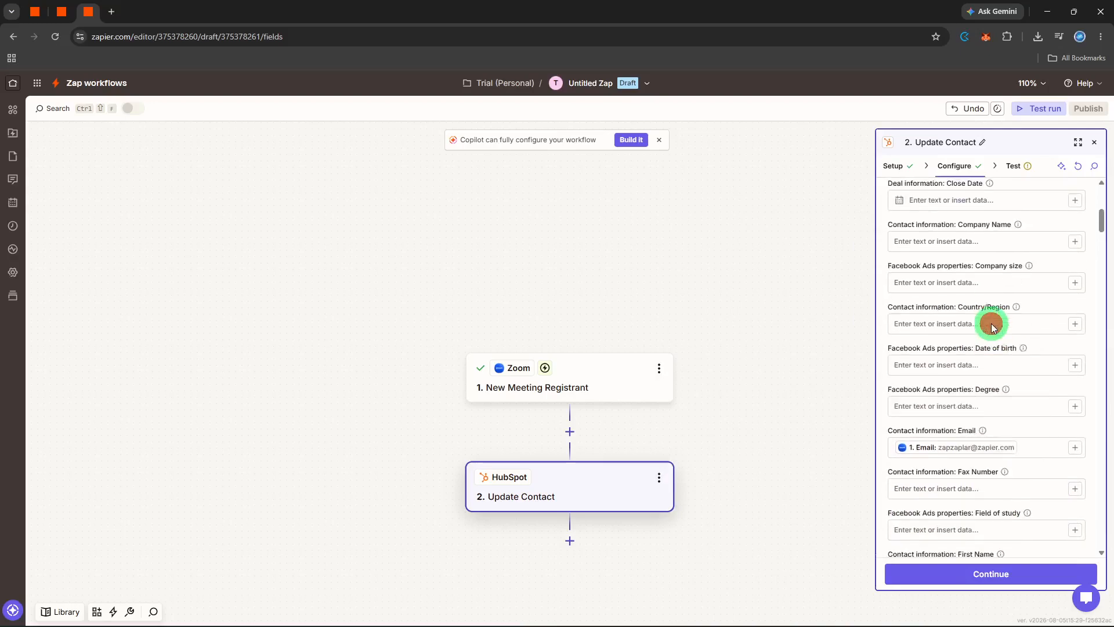
{"action": "left_click", "coordinate": [1069, 246]}
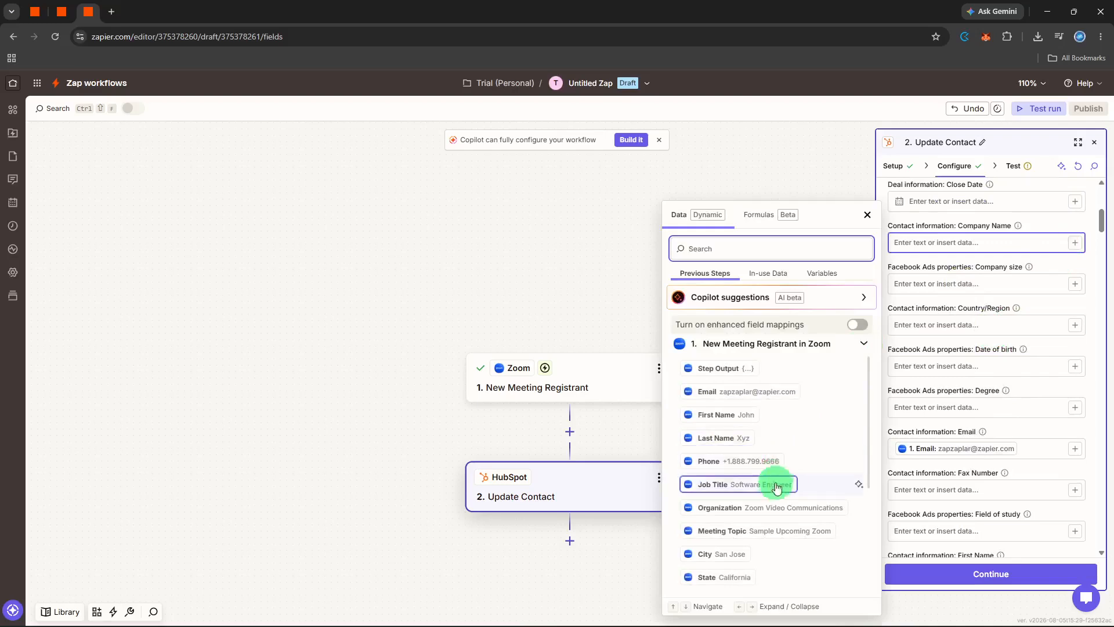
{"action": "scroll", "coordinate": [772, 499], "scroll_direction": "down", "scroll_amount": 1}
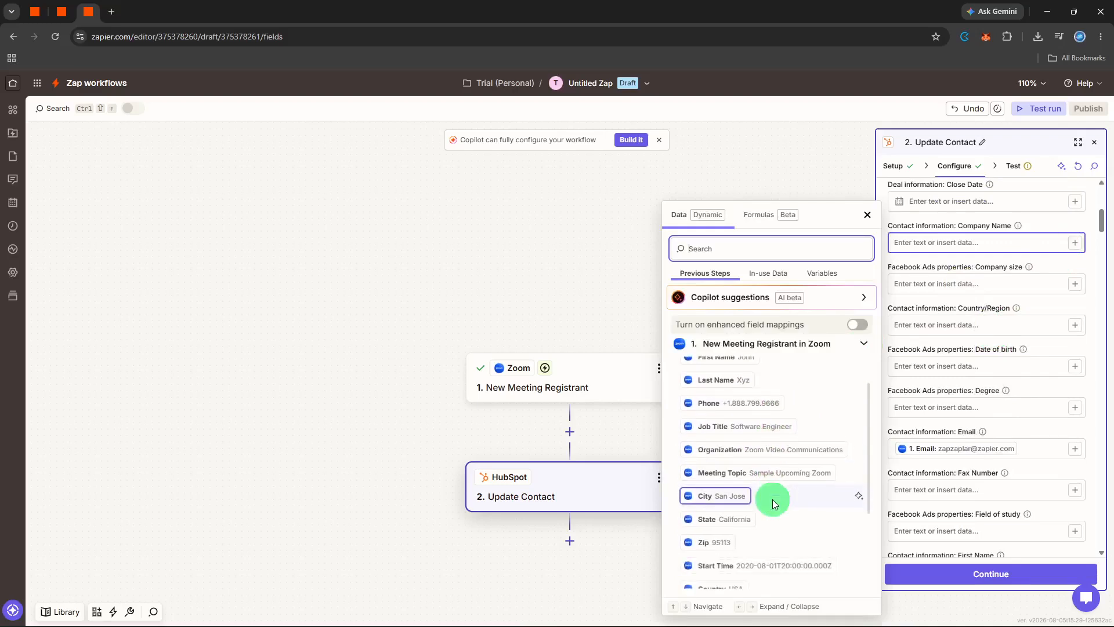
{"action": "scroll", "coordinate": [771, 501], "scroll_direction": "up", "scroll_amount": 1}
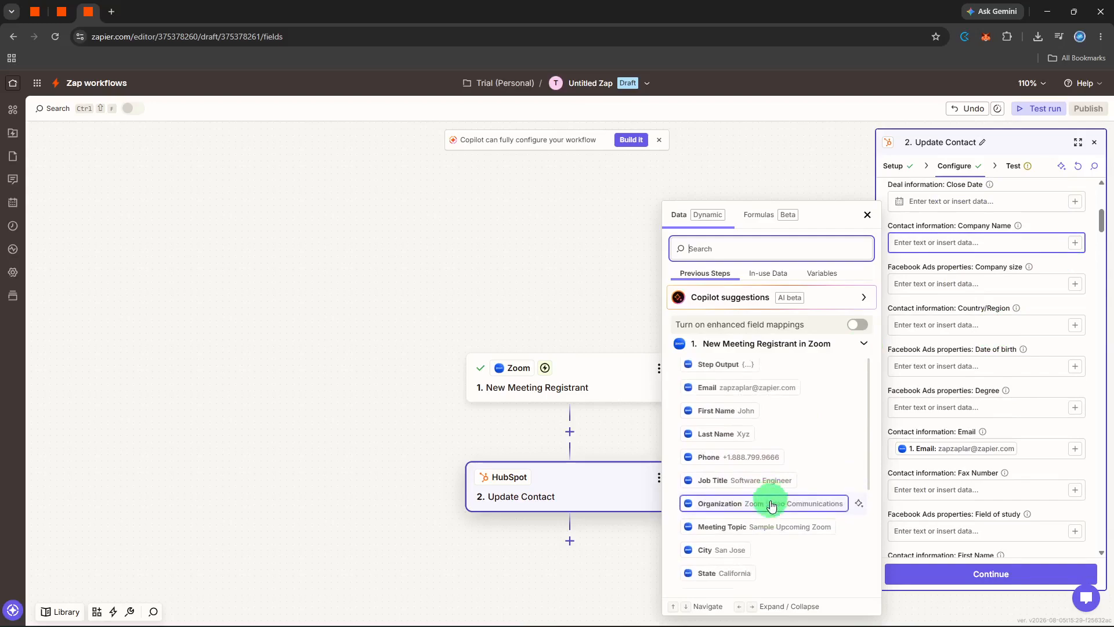
{"action": "scroll", "coordinate": [771, 505], "scroll_direction": "down", "scroll_amount": 3}
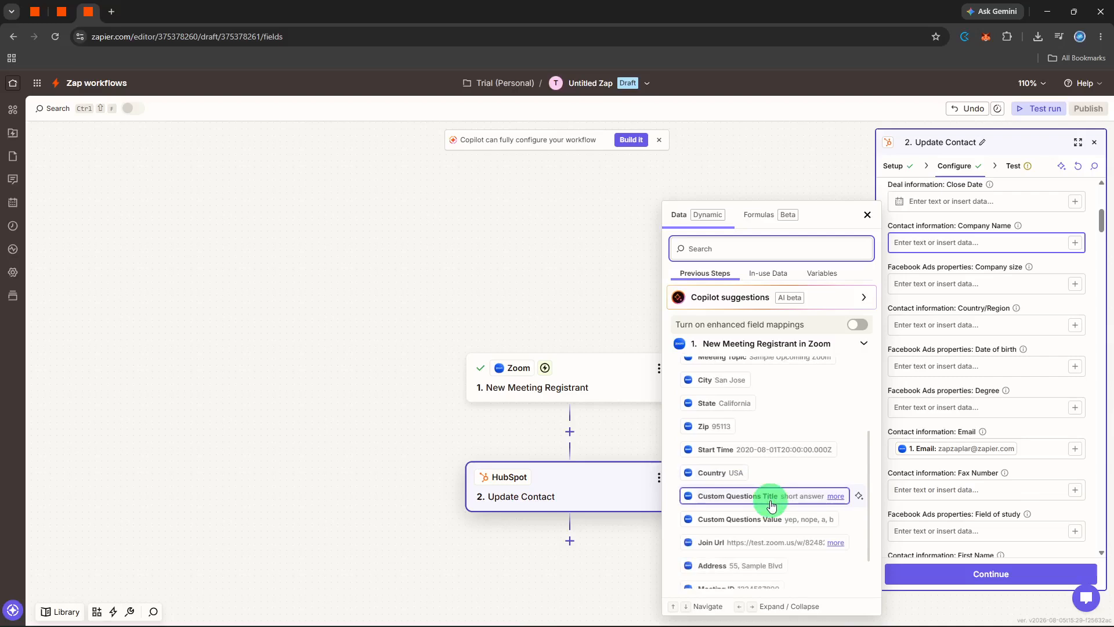
{"action": "scroll", "coordinate": [771, 500], "scroll_direction": "down", "scroll_amount": 1}
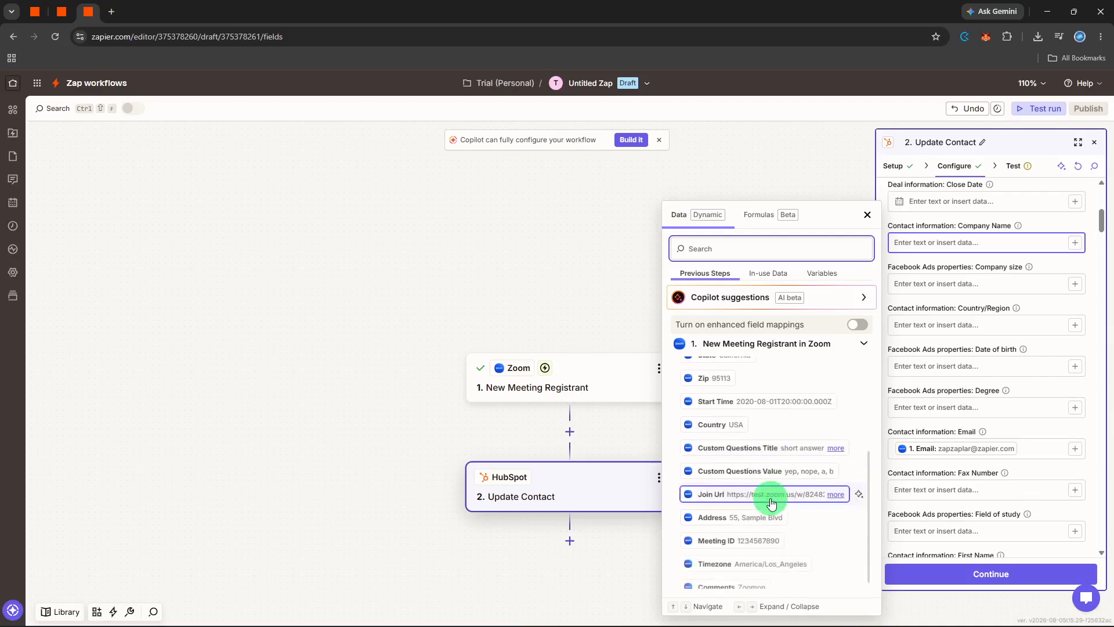
{"action": "scroll", "coordinate": [770, 498], "scroll_direction": "up", "scroll_amount": 4}
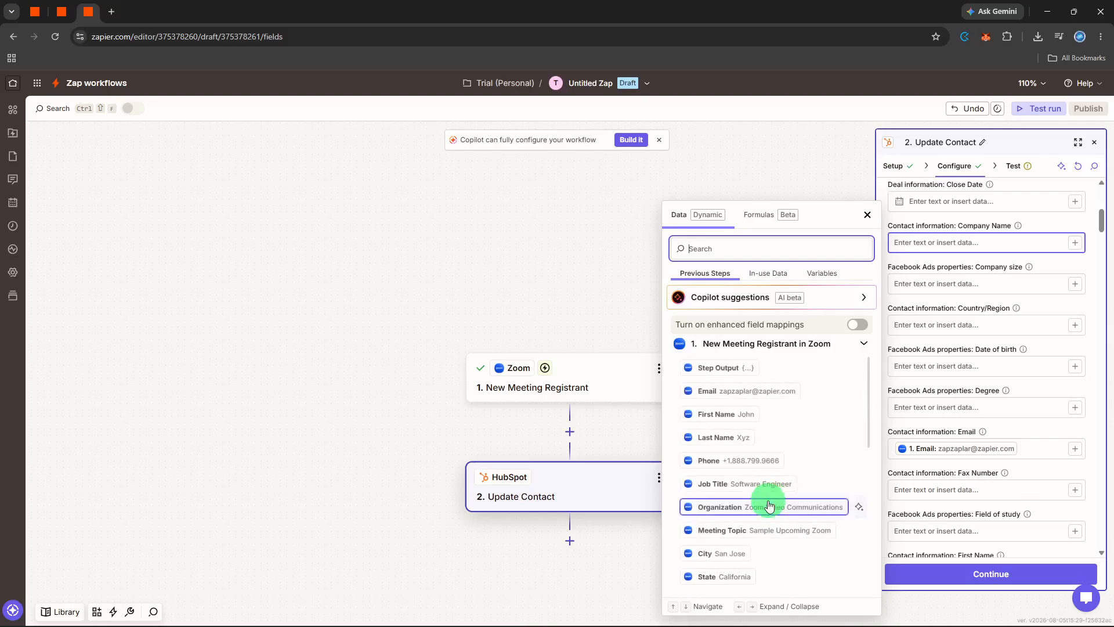
{"action": "left_click", "coordinate": [767, 485]}
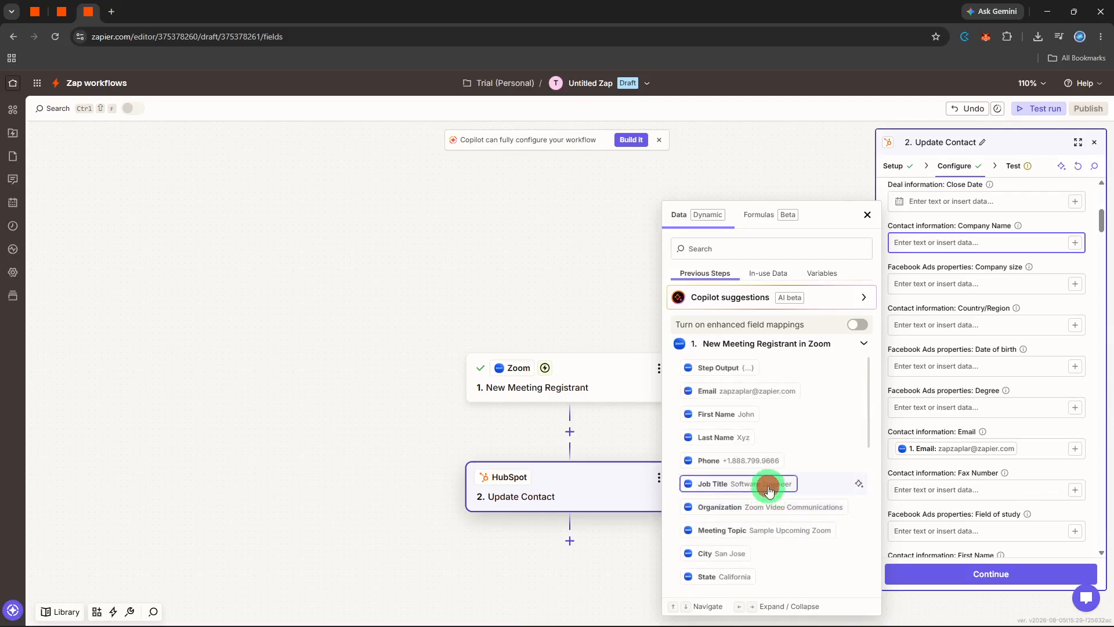
{"action": "left_click", "coordinate": [1011, 293]}
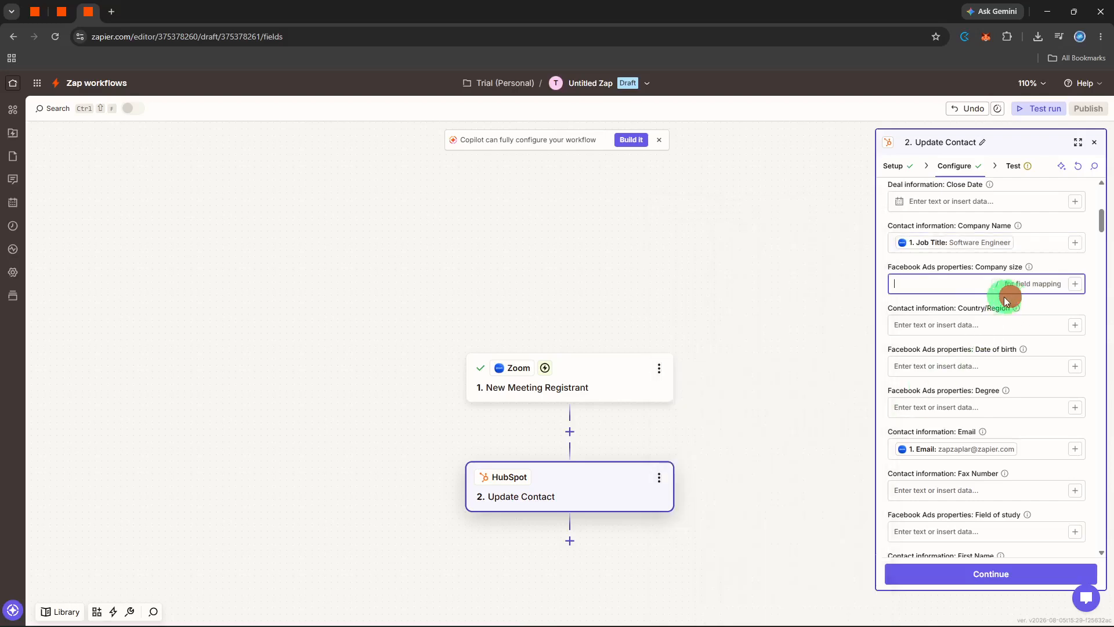
Step: Replace the Company Name field's mapping with the Organization value from the Zoom registrant
{"action": "scroll", "coordinate": [1007, 299], "scroll_direction": "up", "scroll_amount": 5}
{"action": "scroll", "coordinate": [1004, 302], "scroll_direction": "up", "scroll_amount": 1}
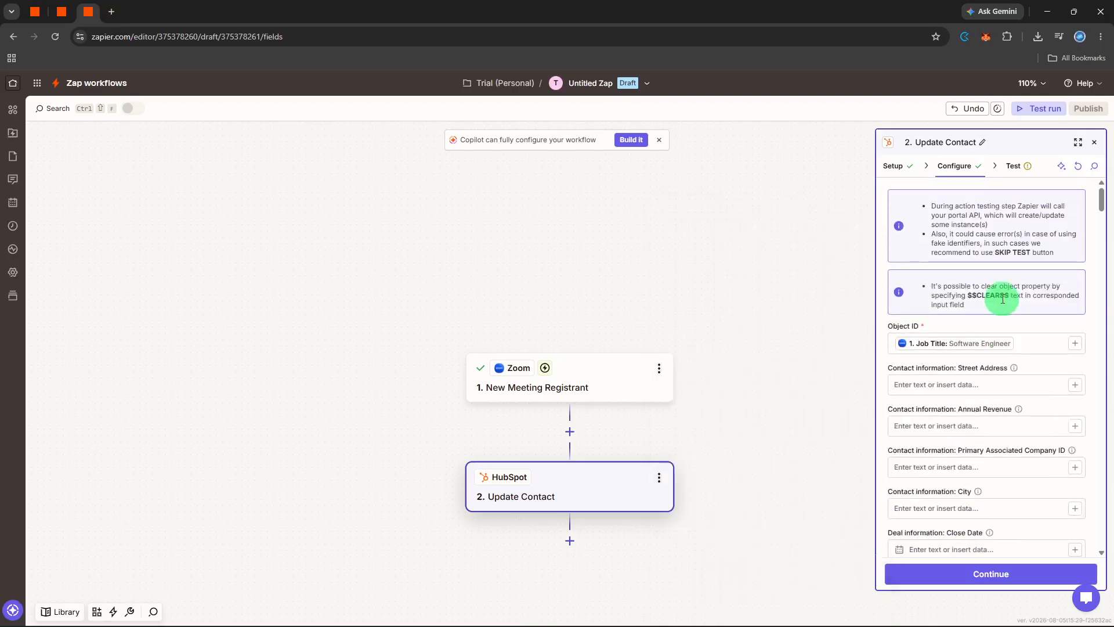
{"action": "scroll", "coordinate": [1003, 299], "scroll_direction": "down", "scroll_amount": 3}
{"action": "left_click", "coordinate": [1031, 414]}
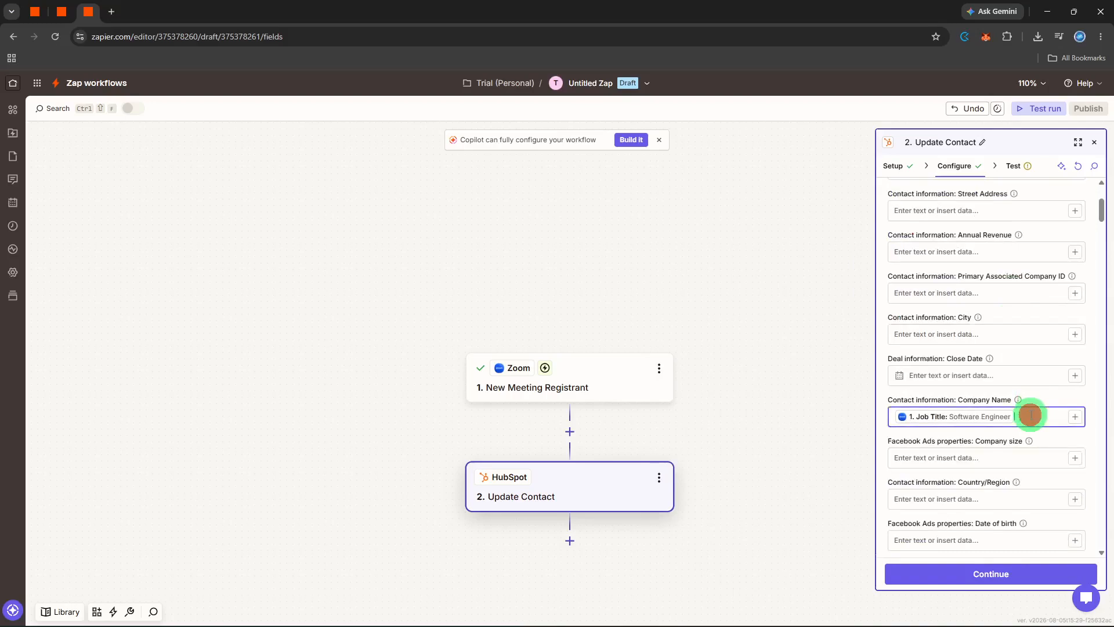
{"action": "key", "text": "BackSpace"}
{"action": "left_click", "coordinate": [1074, 416]}
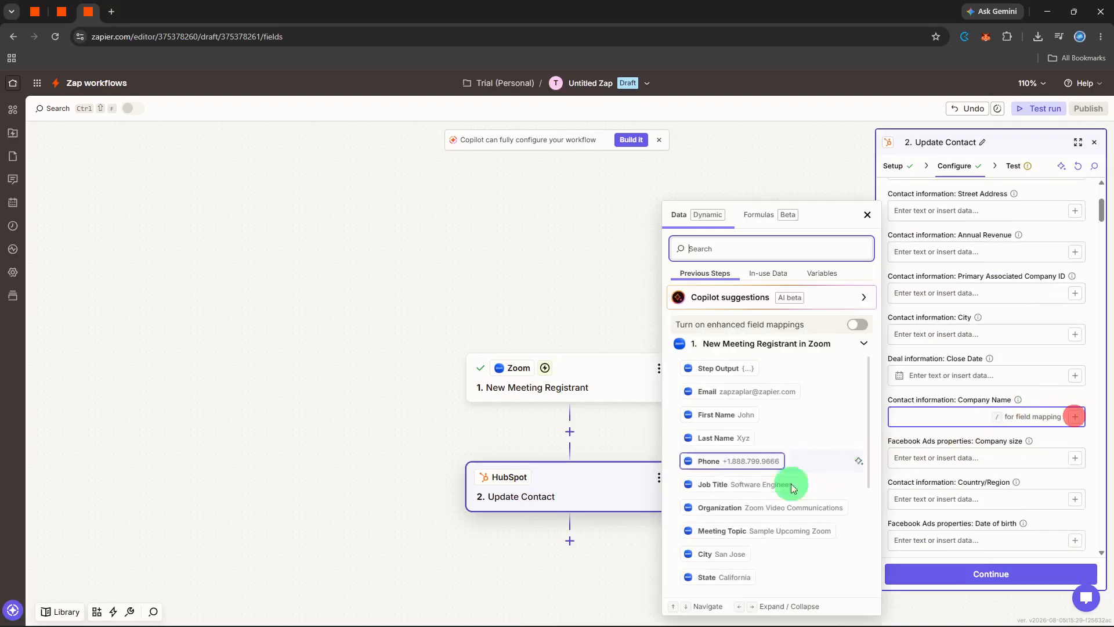
{"action": "left_click", "coordinate": [770, 510]}
{"action": "left_click", "coordinate": [1046, 433]}
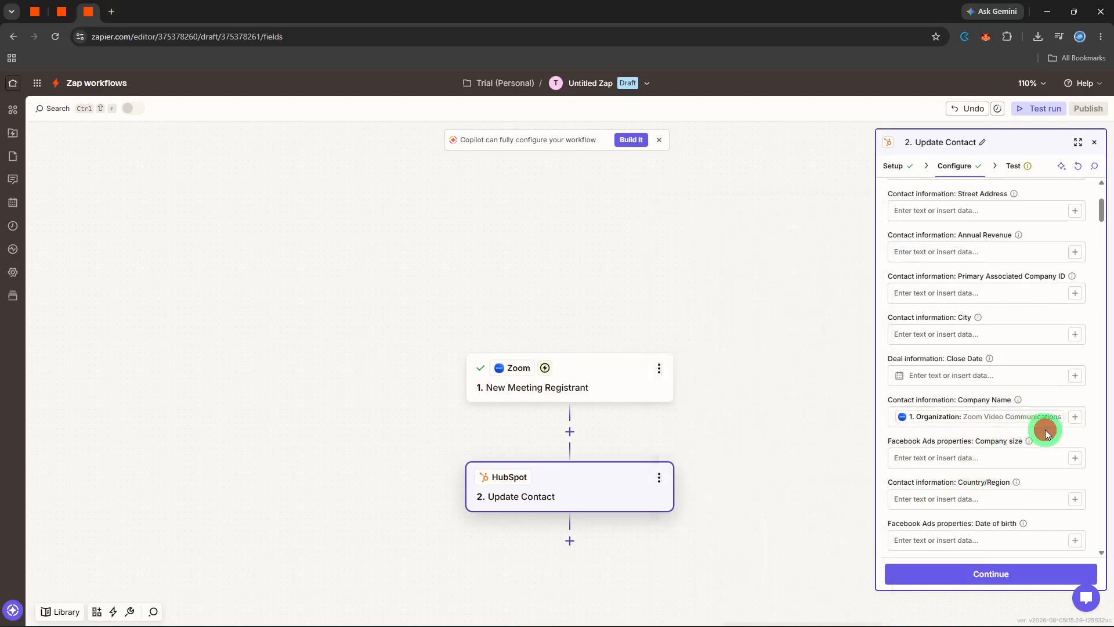
Step: Finish the Update Contact field configuration and run the step's test in HubSpot
{"action": "scroll", "coordinate": [1045, 430], "scroll_direction": "down", "scroll_amount": 4}
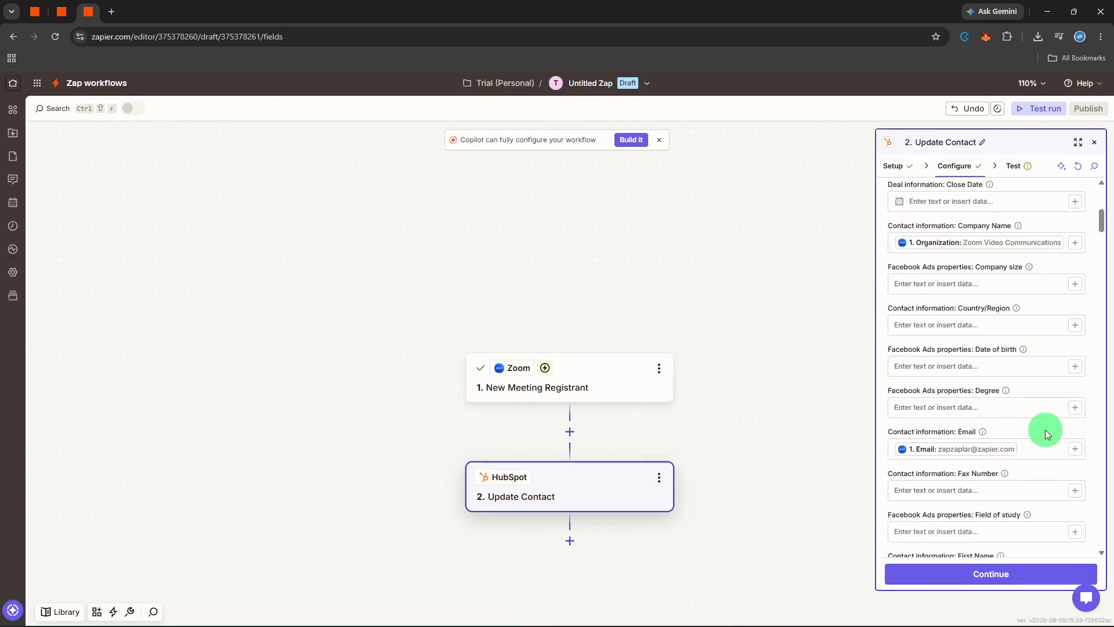
{"action": "scroll", "coordinate": [1037, 452], "scroll_direction": "down", "scroll_amount": 2}
{"action": "left_click", "coordinate": [992, 573]}
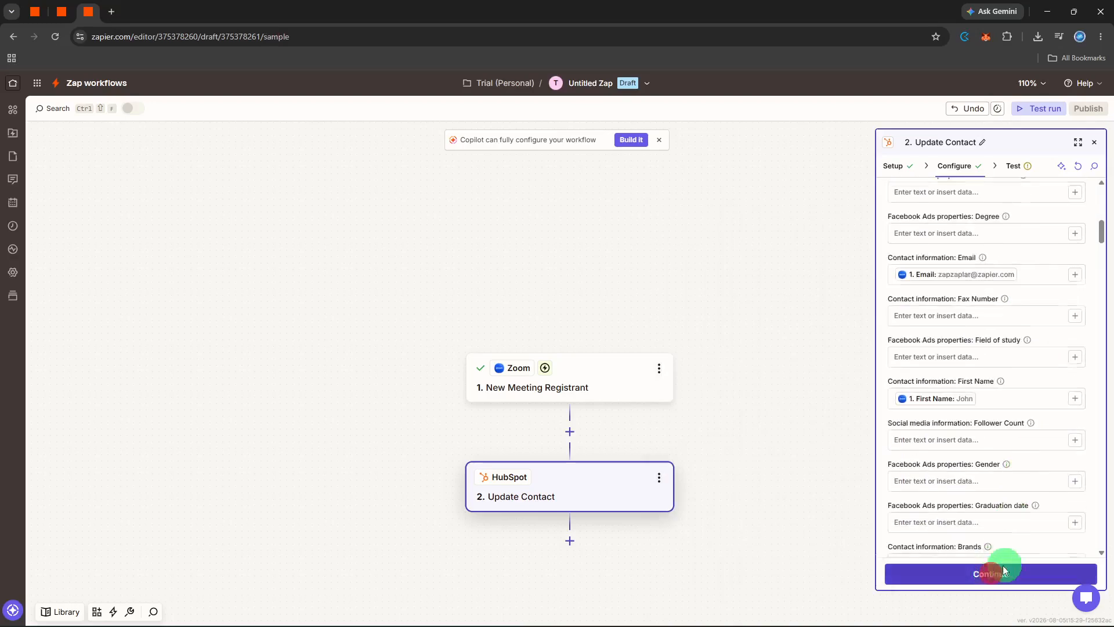
{"action": "left_click", "coordinate": [1033, 573]}
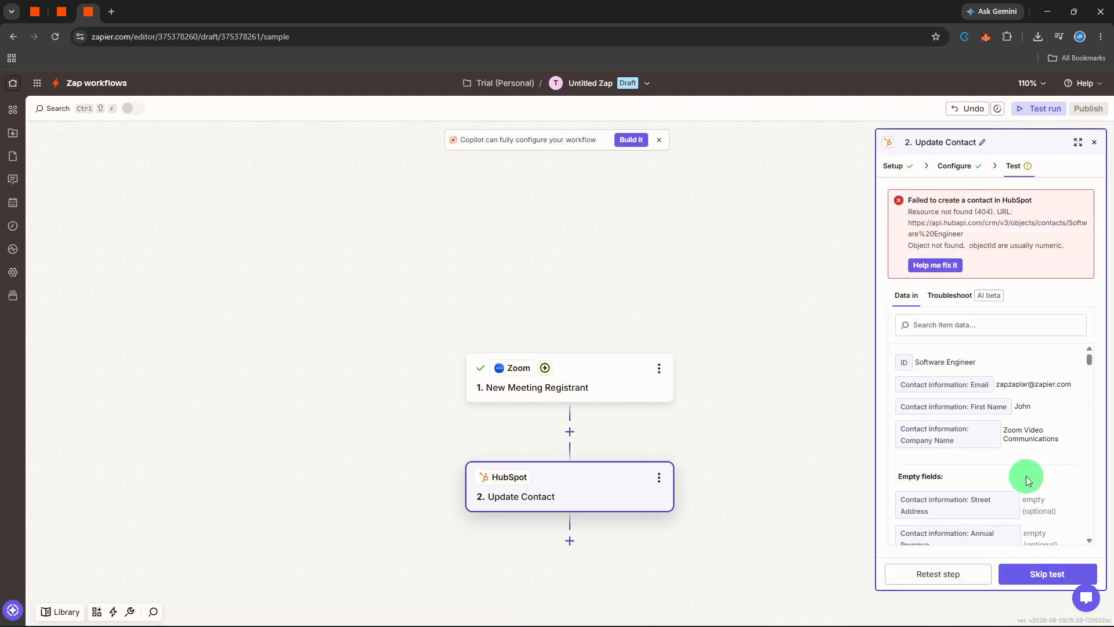
Step: Review the configured field mappings of the Update Contact step and return to its test
{"action": "left_click", "coordinate": [969, 165]}
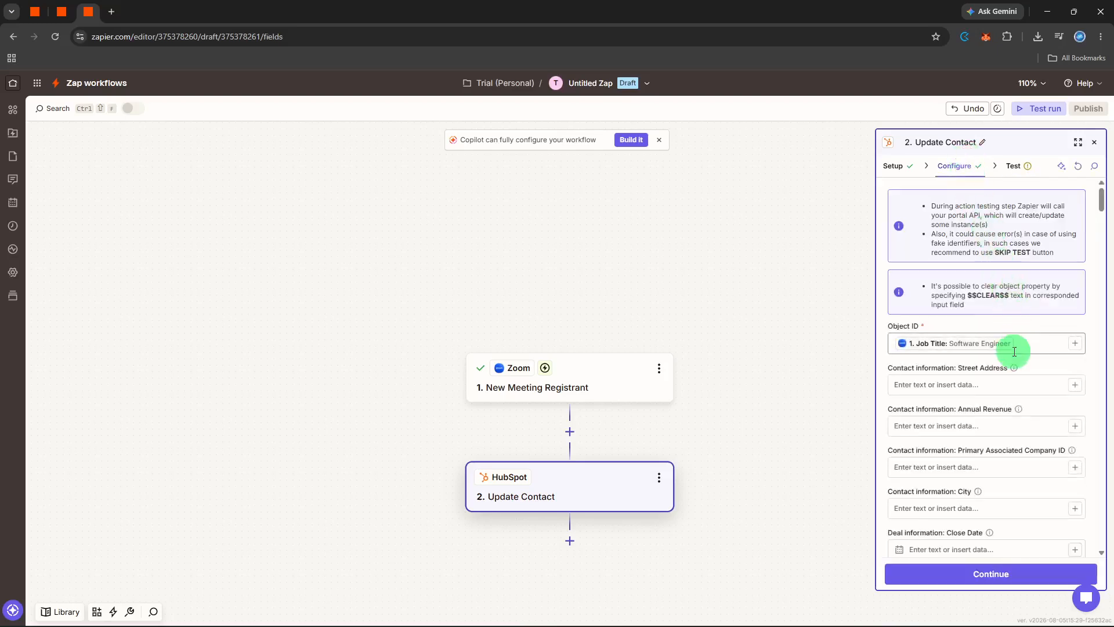
{"action": "scroll", "coordinate": [1015, 352], "scroll_direction": "down", "scroll_amount": 4}
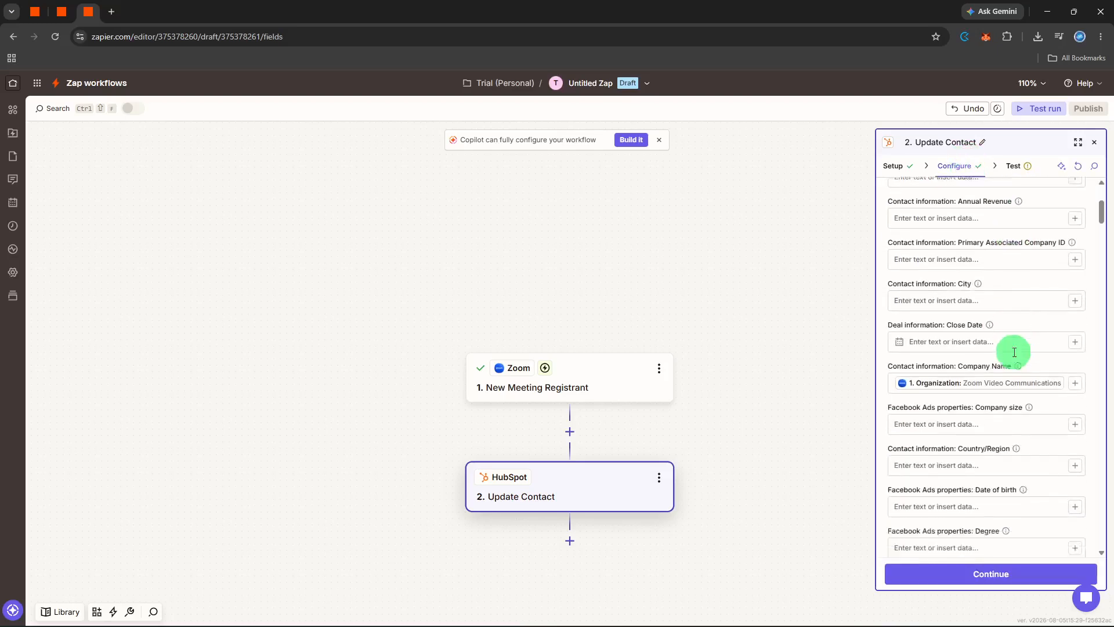
{"action": "scroll", "coordinate": [1014, 353], "scroll_direction": "down", "scroll_amount": 10}
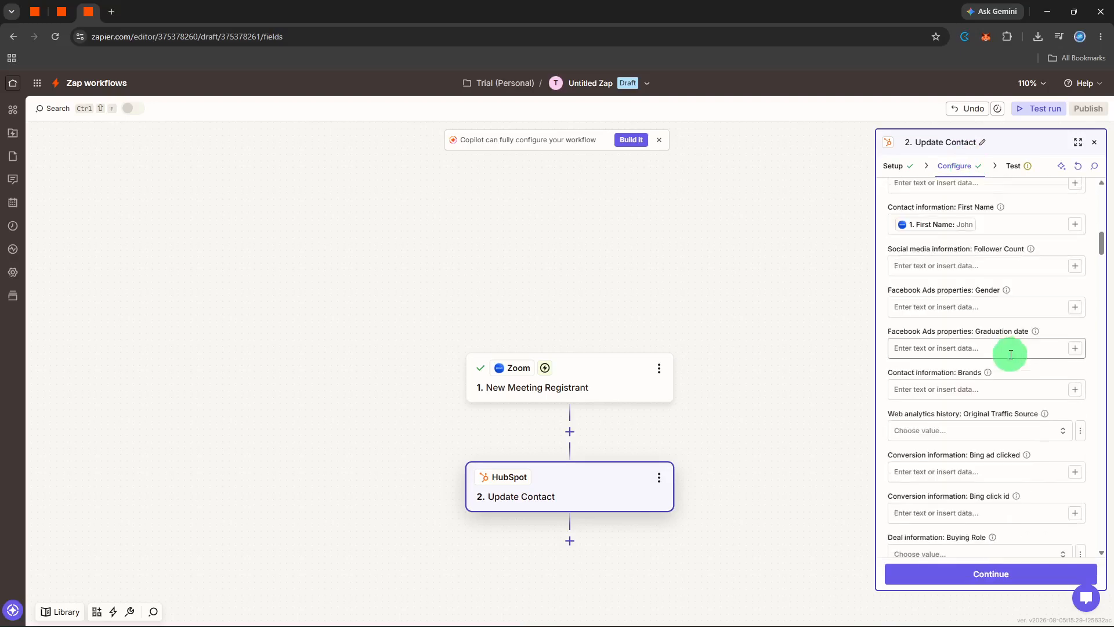
{"action": "scroll", "coordinate": [1011, 354], "scroll_direction": "down", "scroll_amount": 4}
{"action": "scroll", "coordinate": [1004, 360], "scroll_direction": "down", "scroll_amount": 4}
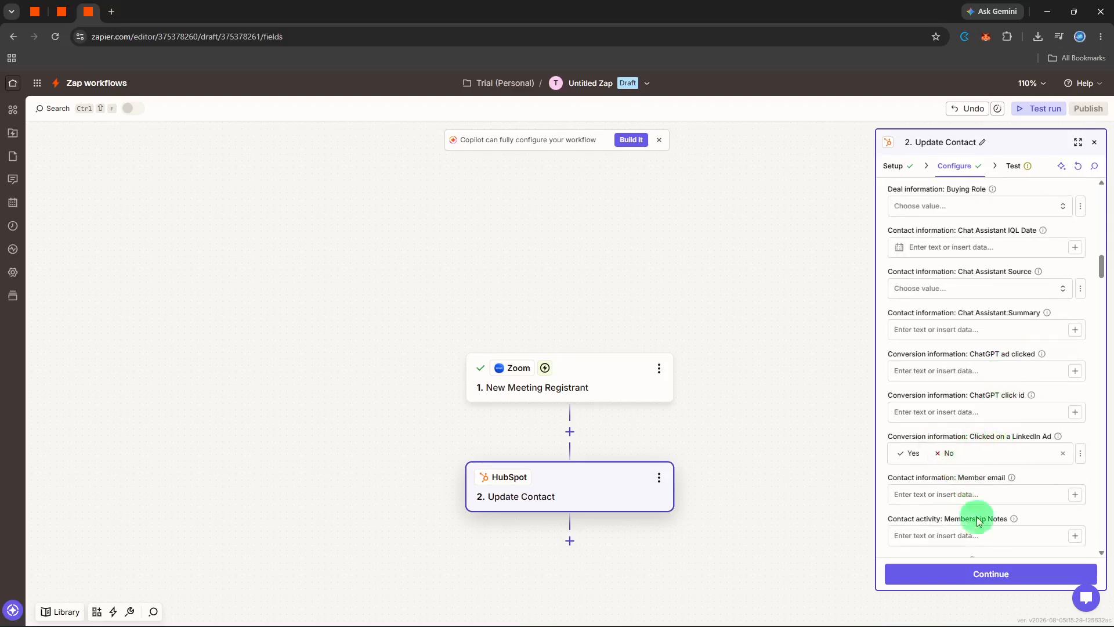
{"action": "left_click", "coordinate": [980, 573]}
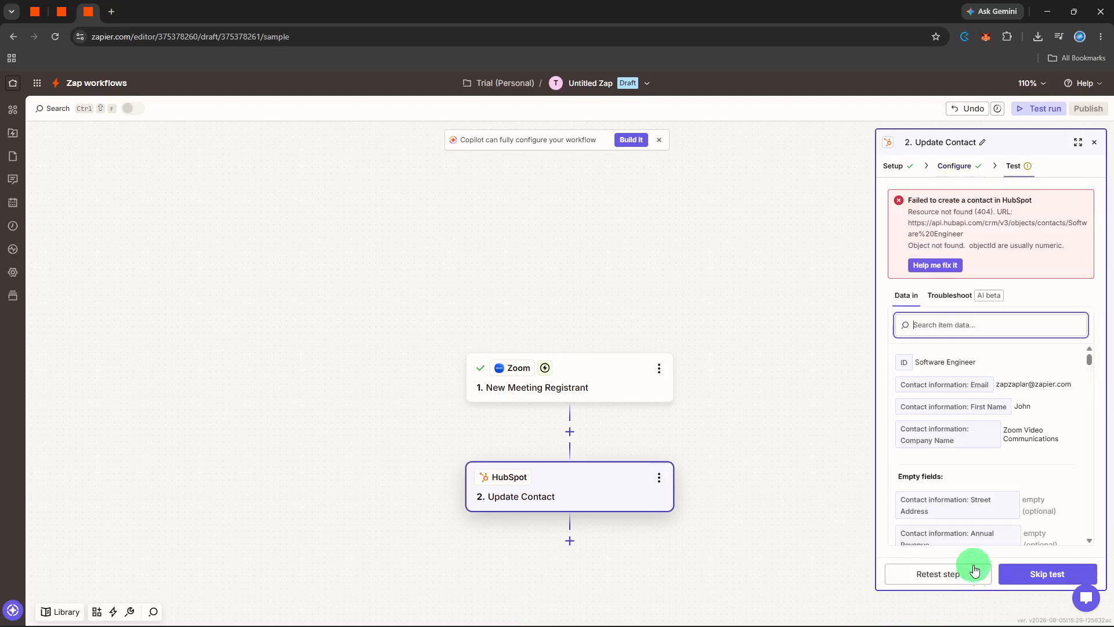
Step: Skip the Update Contact test and close the step's settings
{"action": "left_click", "coordinate": [1023, 577]}
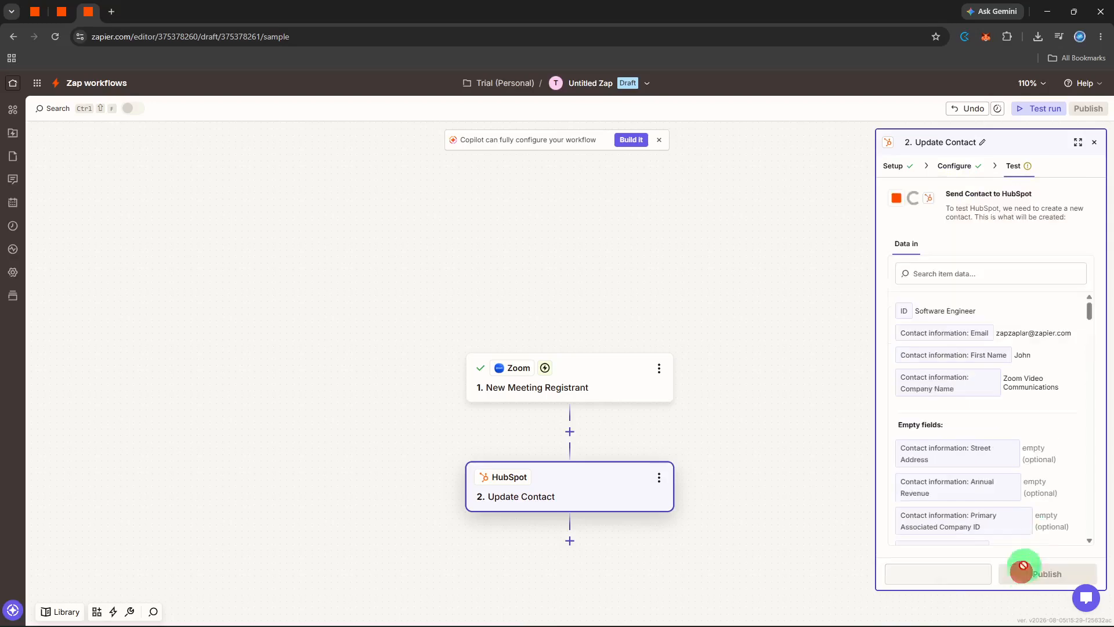
{"action": "left_click", "coordinate": [1094, 146]}
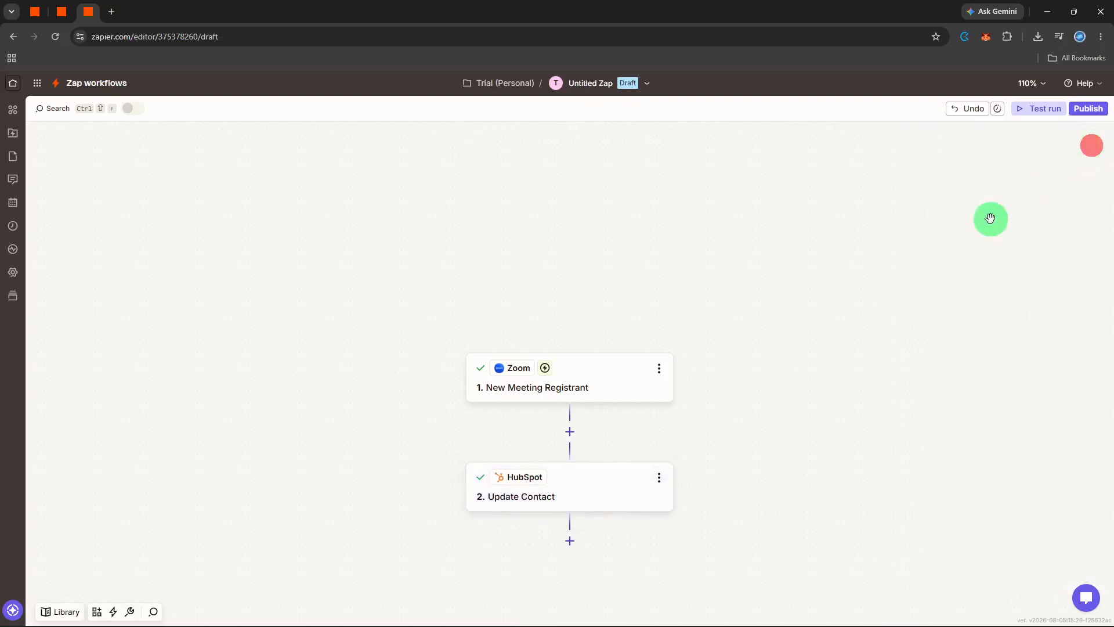
{"action": "left_click", "coordinate": [923, 258]}
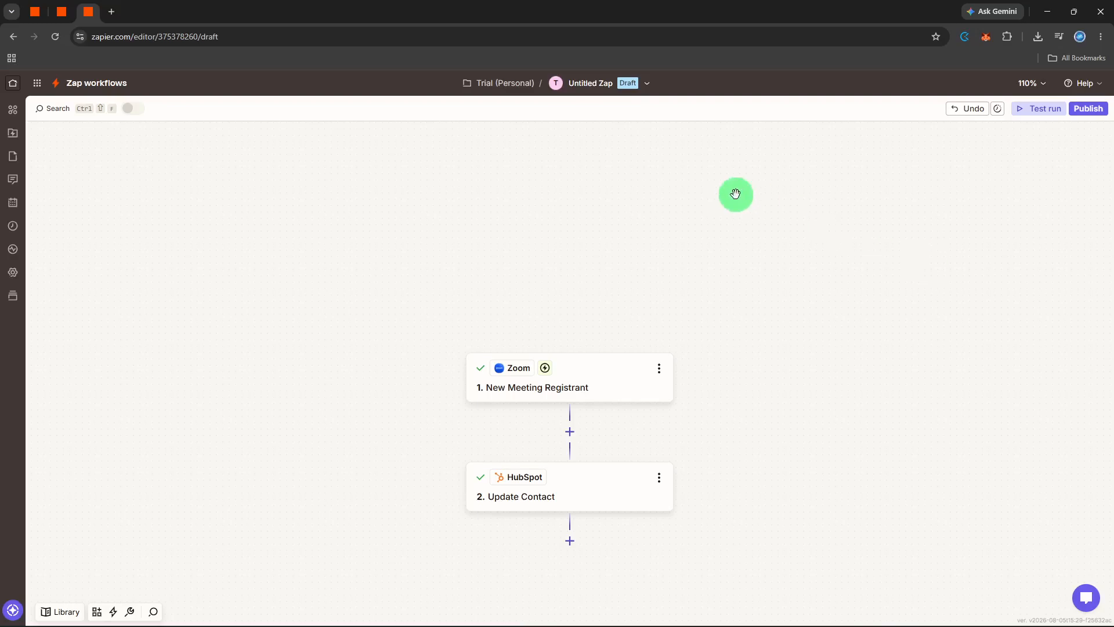
Step: Rename the untitled Zap as "zoom to hubspot"
{"action": "left_click", "coordinate": [595, 92]}
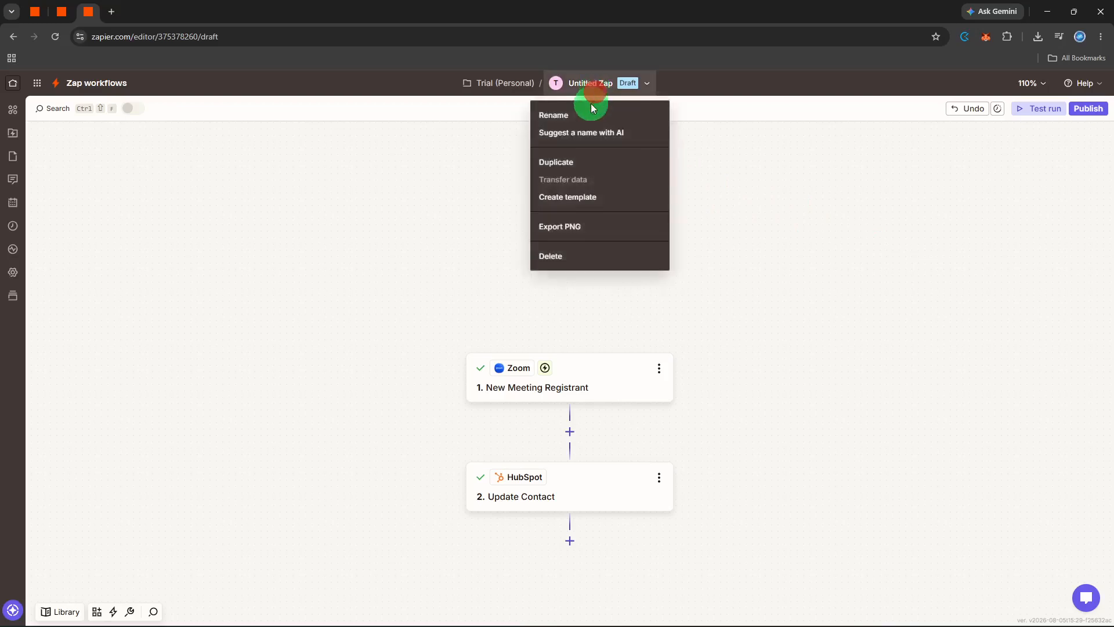
{"action": "left_click", "coordinate": [589, 111]}
{"action": "key", "text": "BackSpace"}
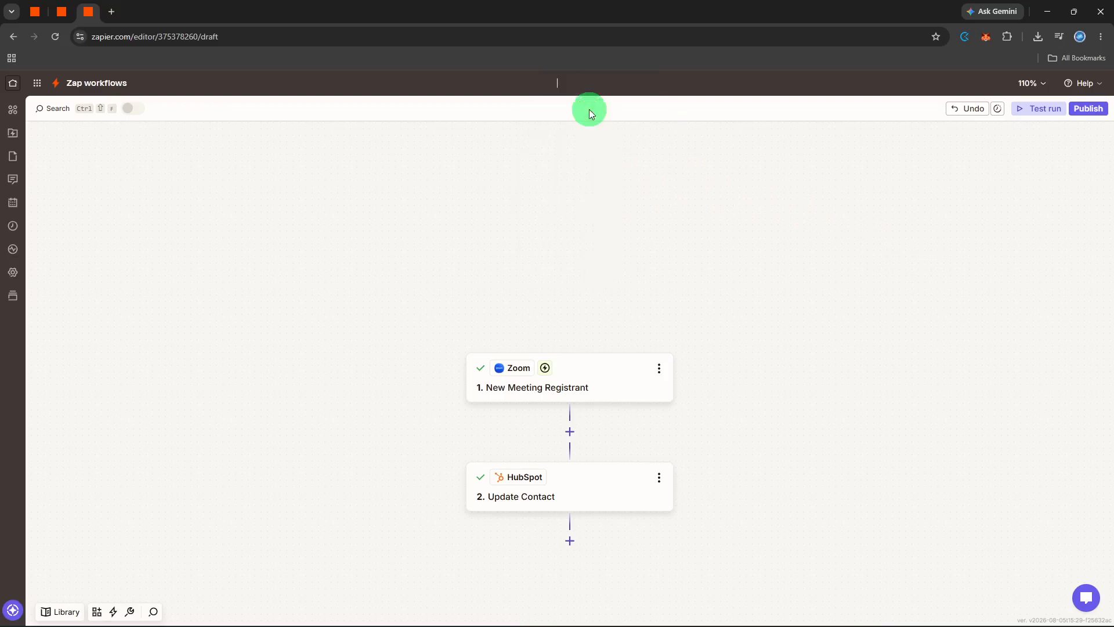
{"action": "type", "text": "zoom to hubspot"}
{"action": "key", "text": "Return"}
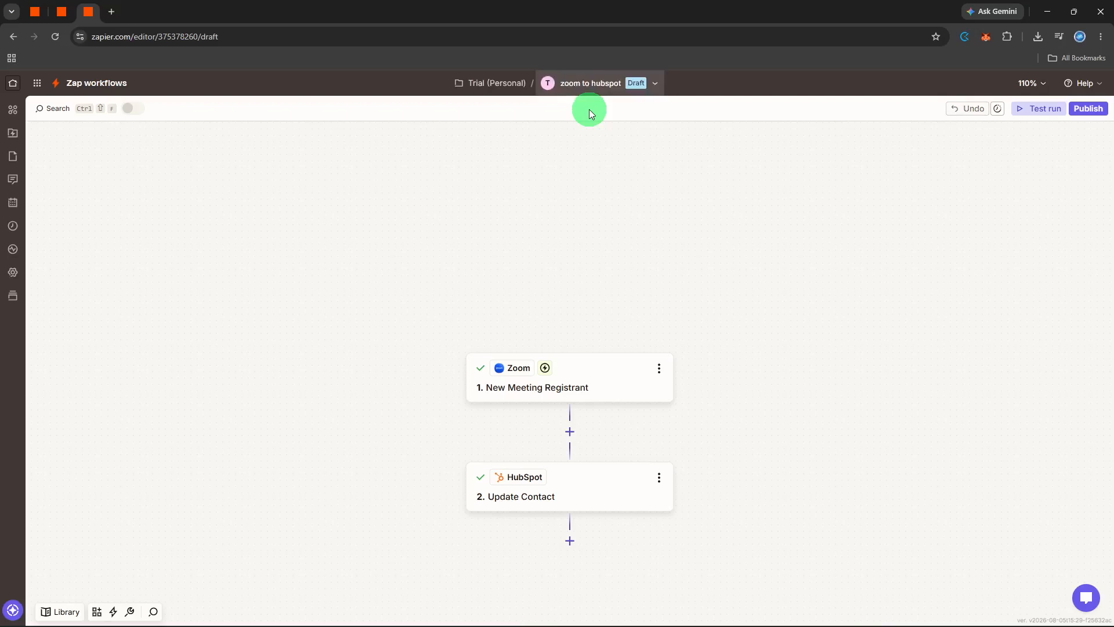